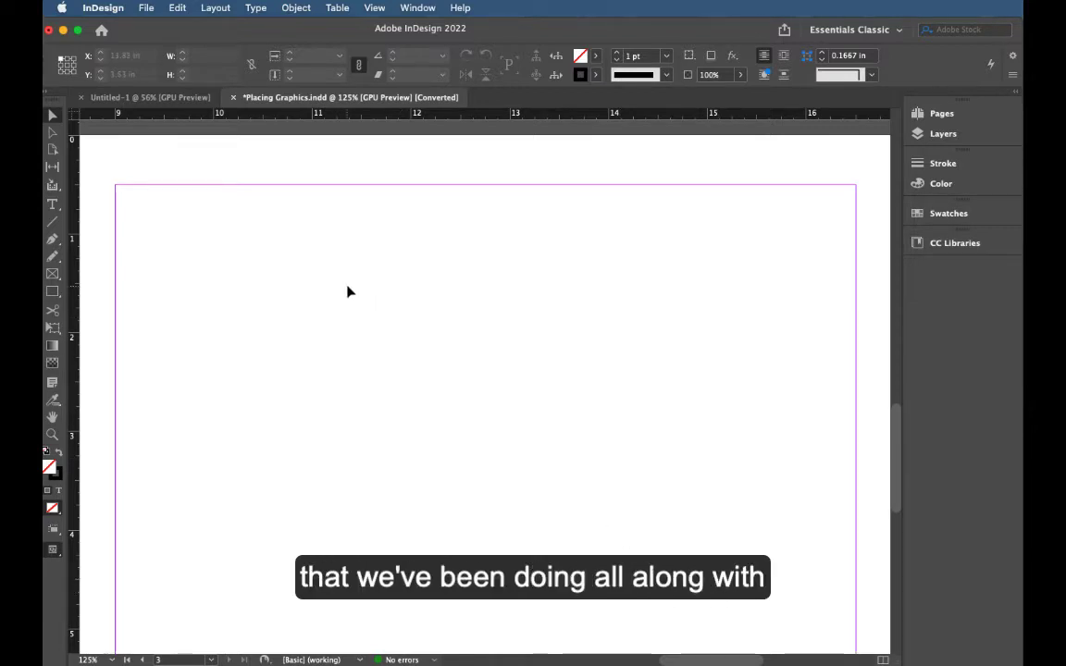
Step: Place Greek Text.doc with the current Word import options as a text frame filling the page margins, and deselect the frame
click(138, 8)
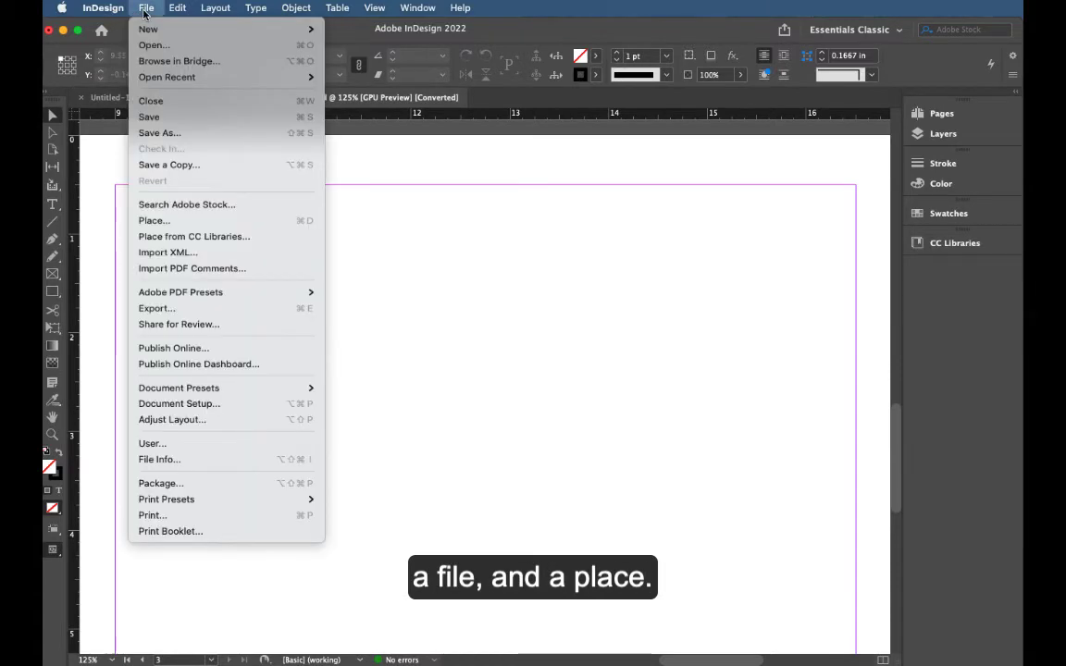
click(316, 223)
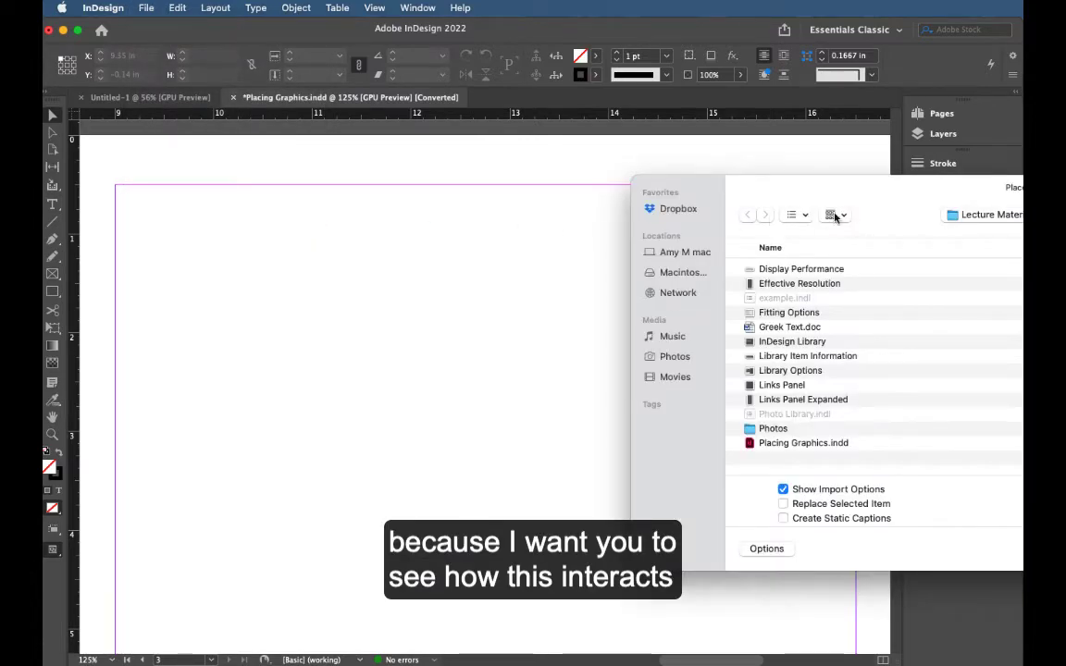
drag(858, 186, 466, 207)
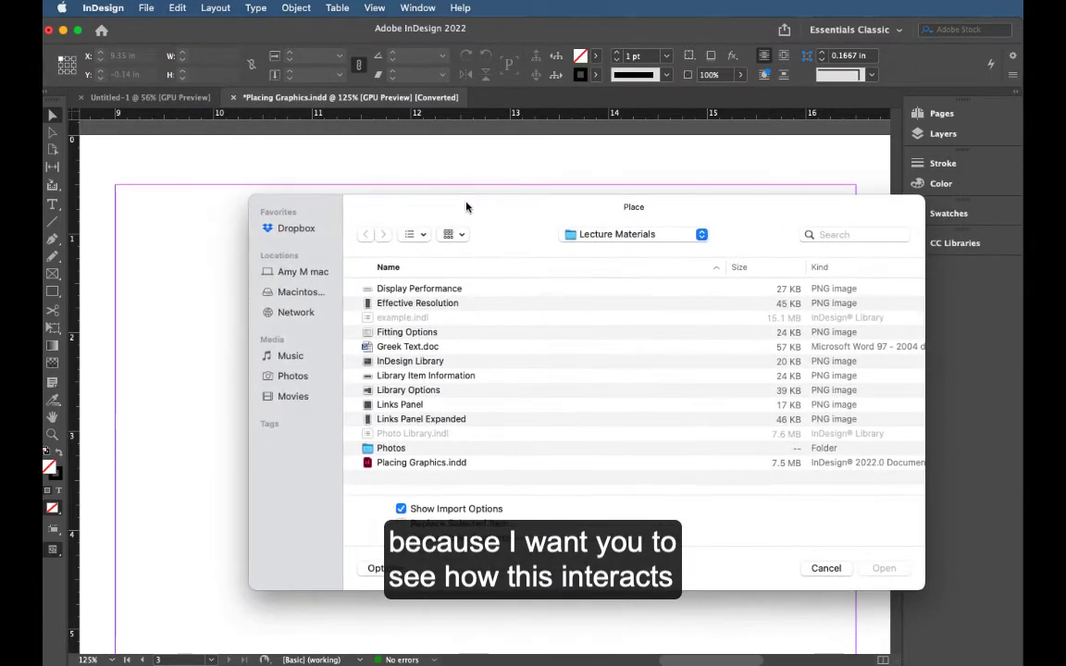
click(416, 348)
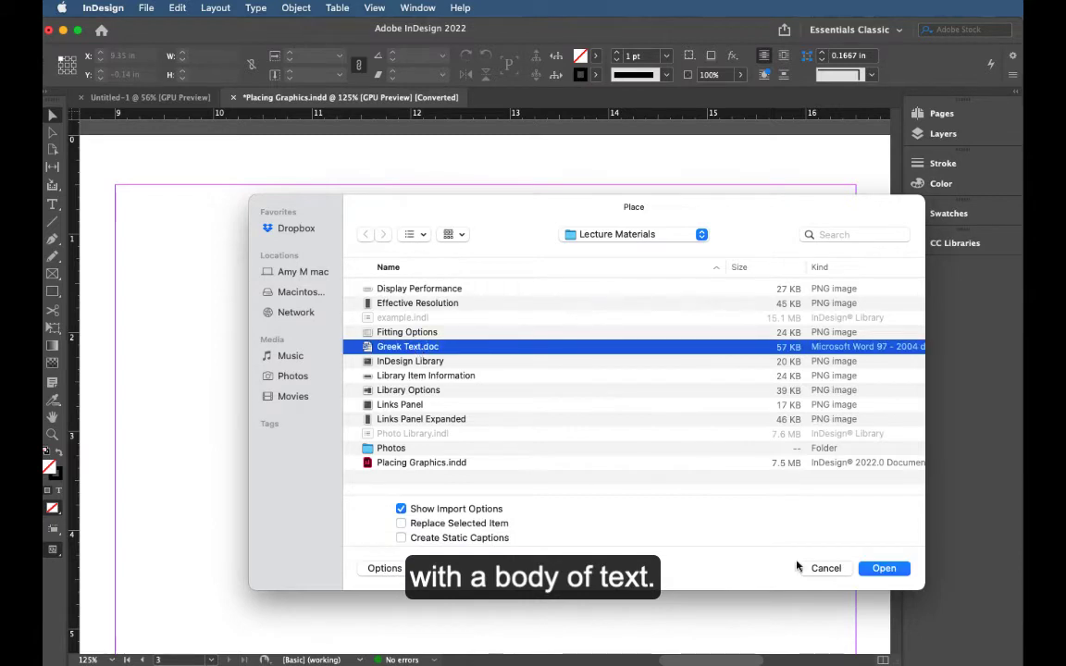
click(882, 567)
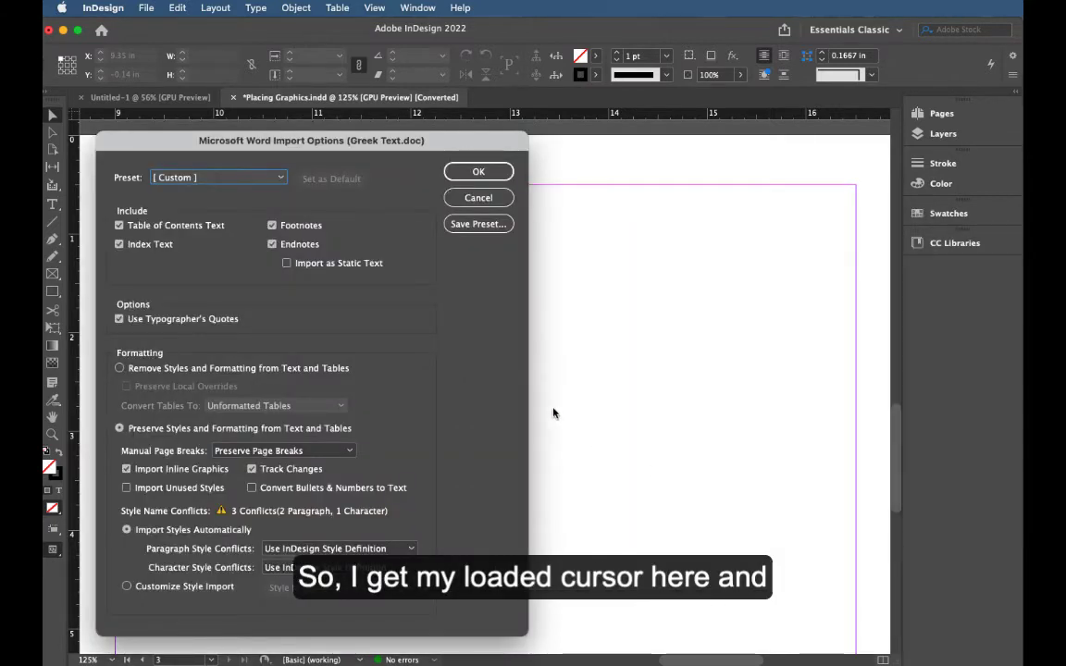
click(479, 173)
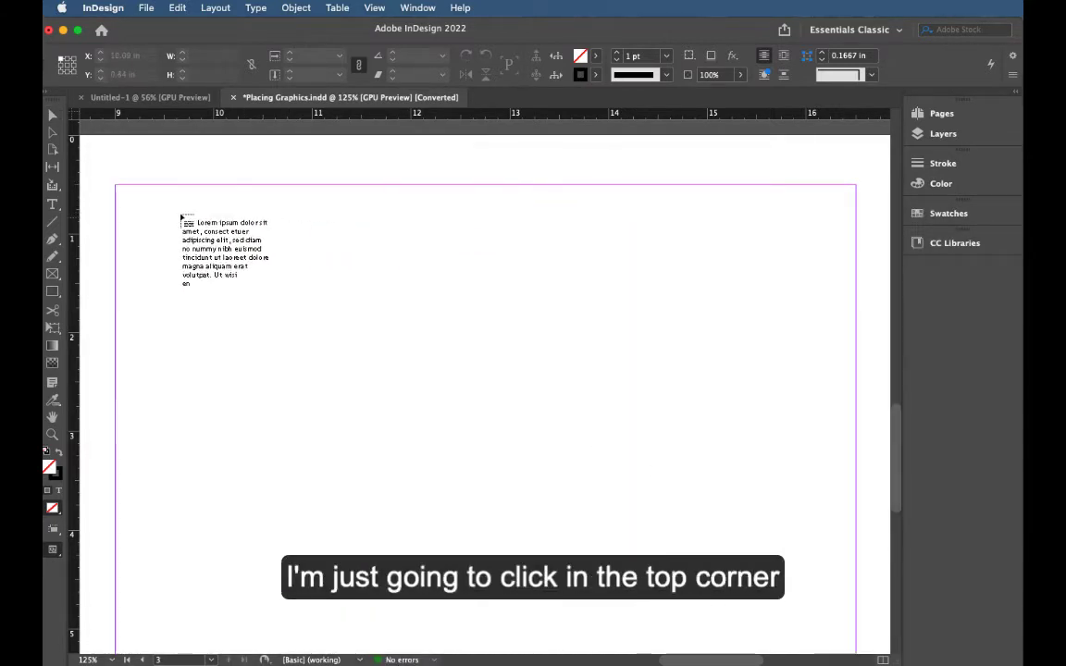
click(117, 184)
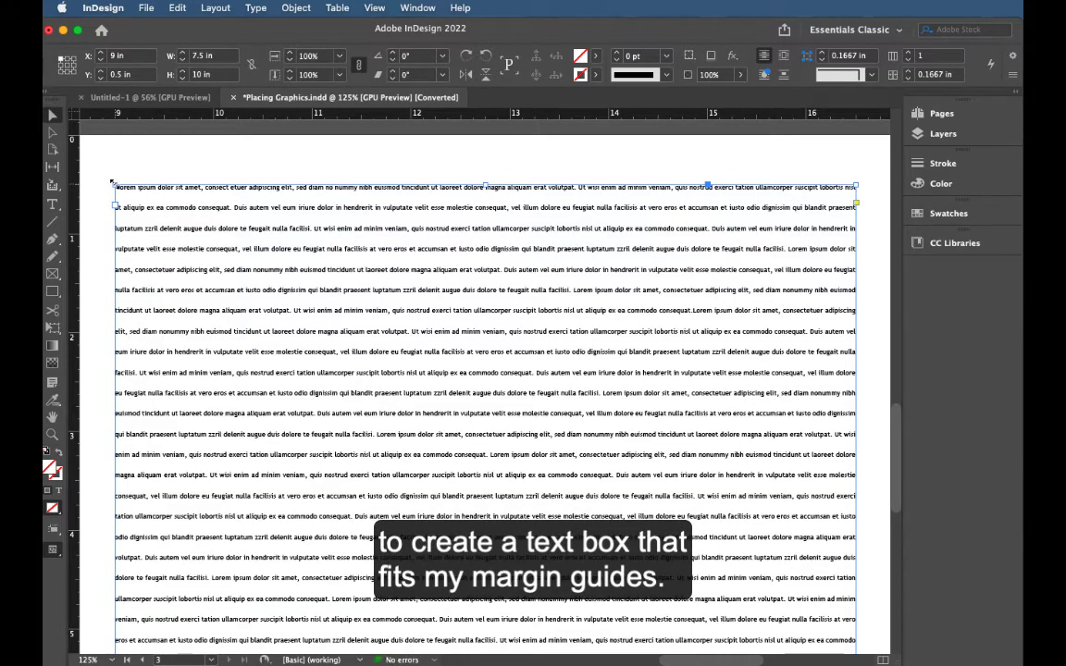
scroll(357, 354, left, 1)
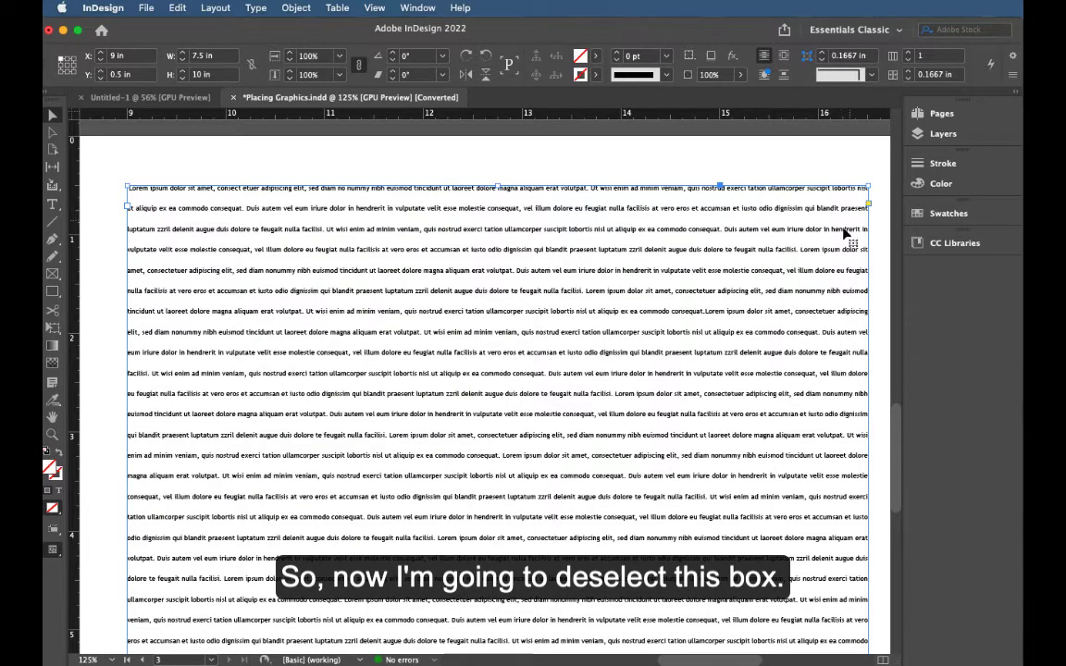
click(826, 183)
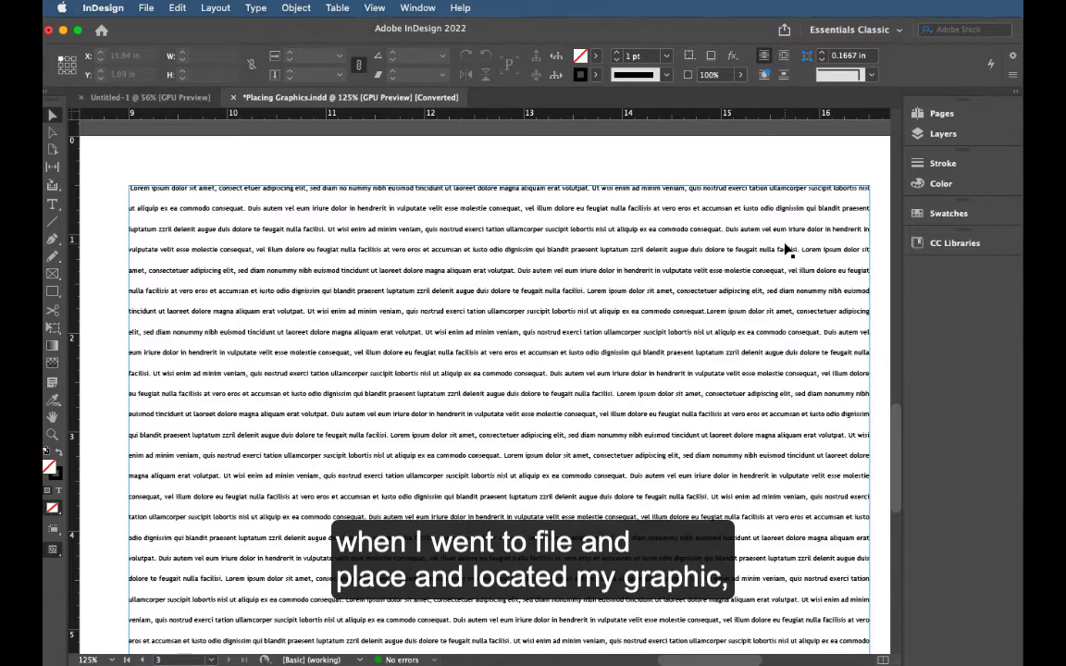
Step: Place Restaurant Logo.ai from the Menu Info folder over the body text and move the logo up toward the page's left margin
click(144, 9)
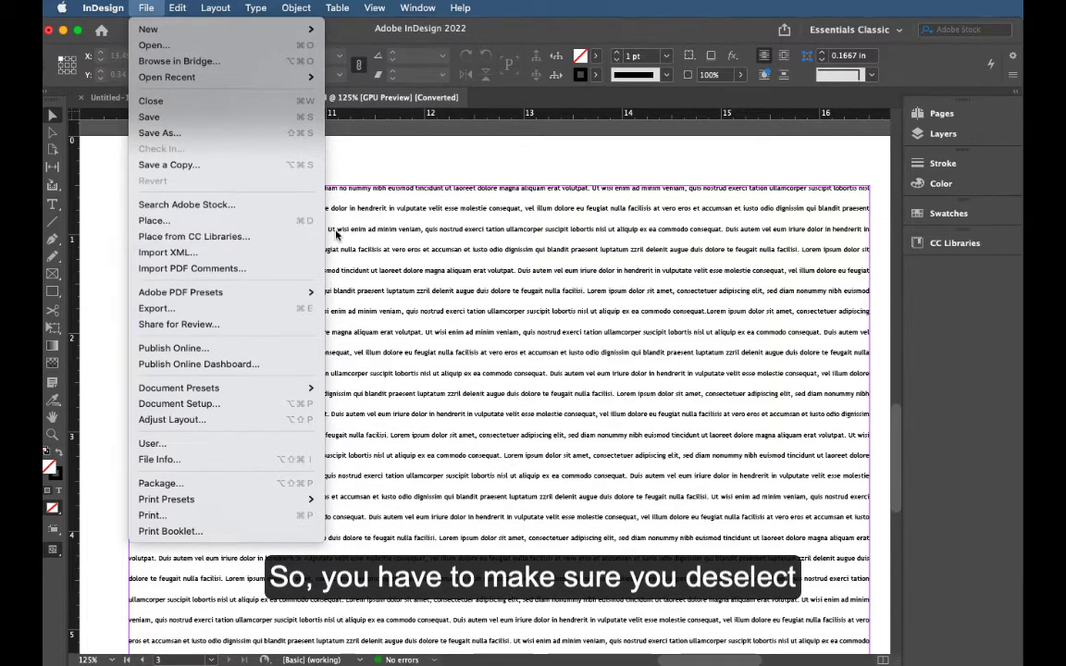
click(200, 223)
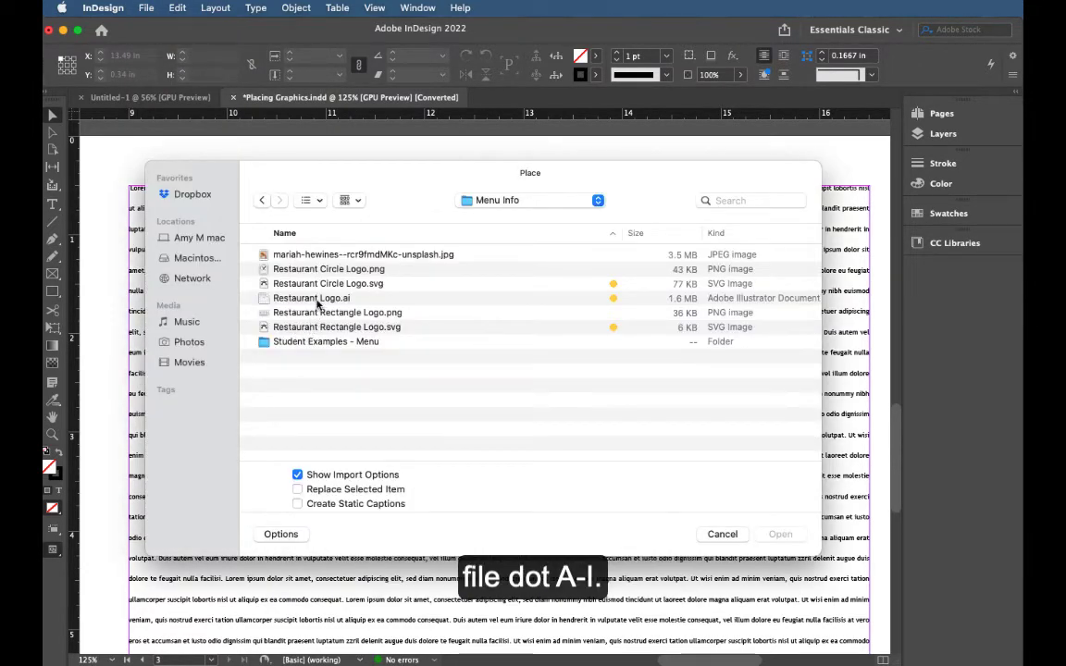
click(317, 300)
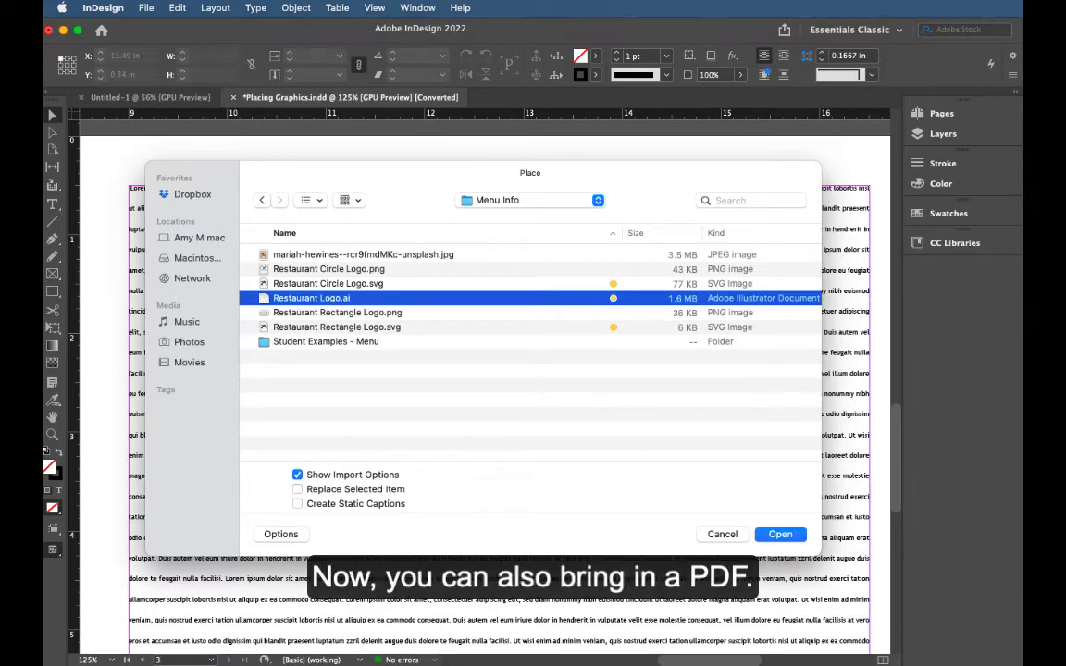
key(super+Tab)
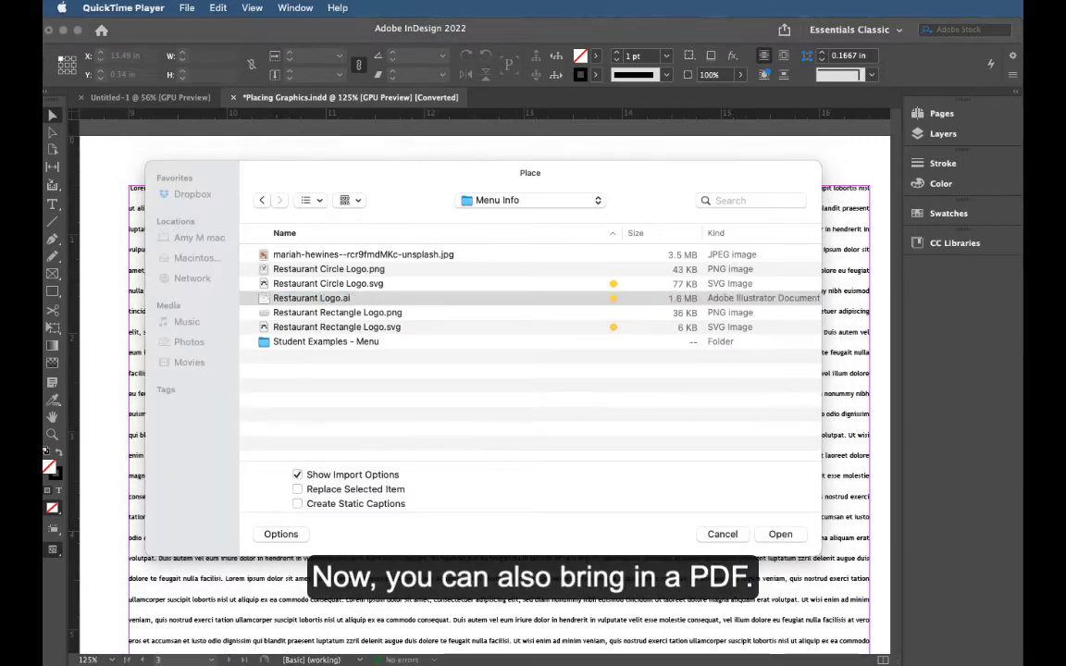
click(478, 429)
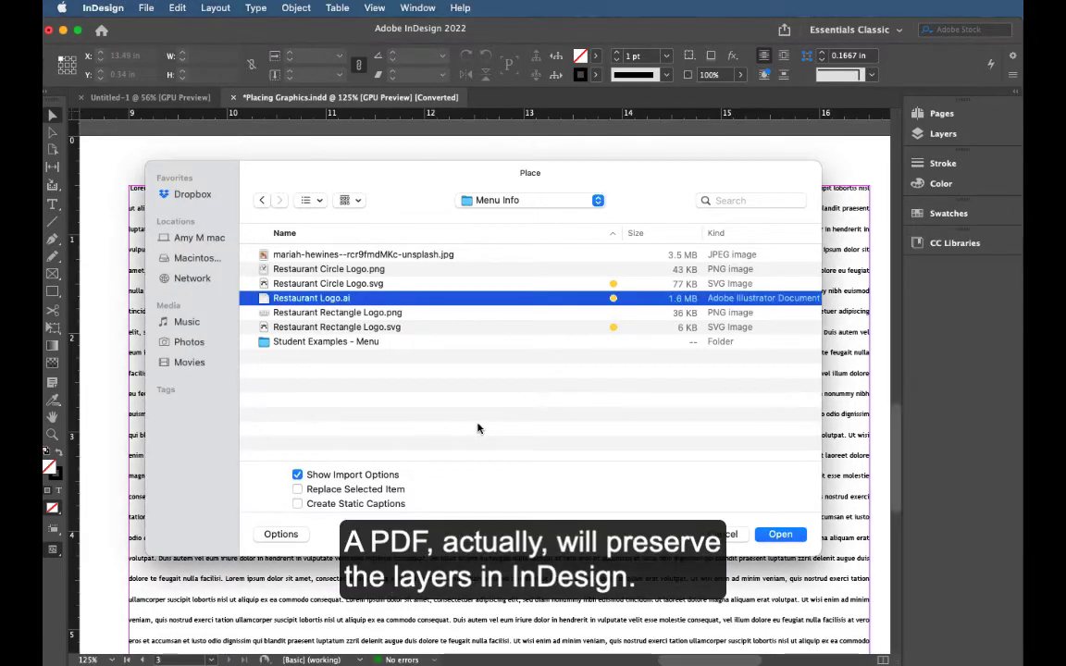
click(781, 534)
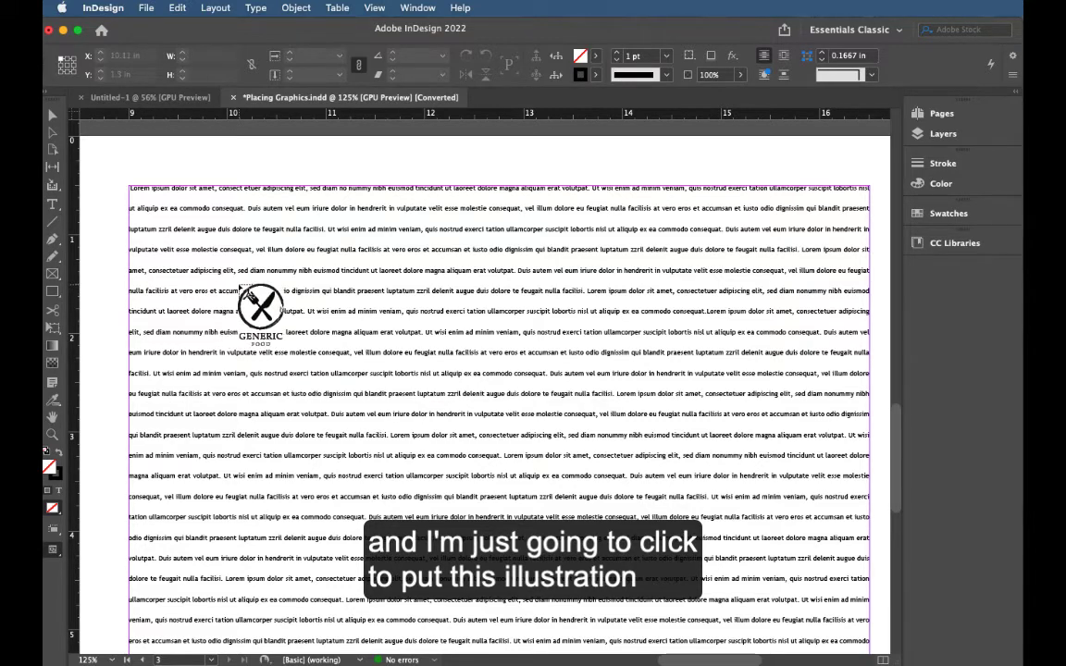
click(238, 285)
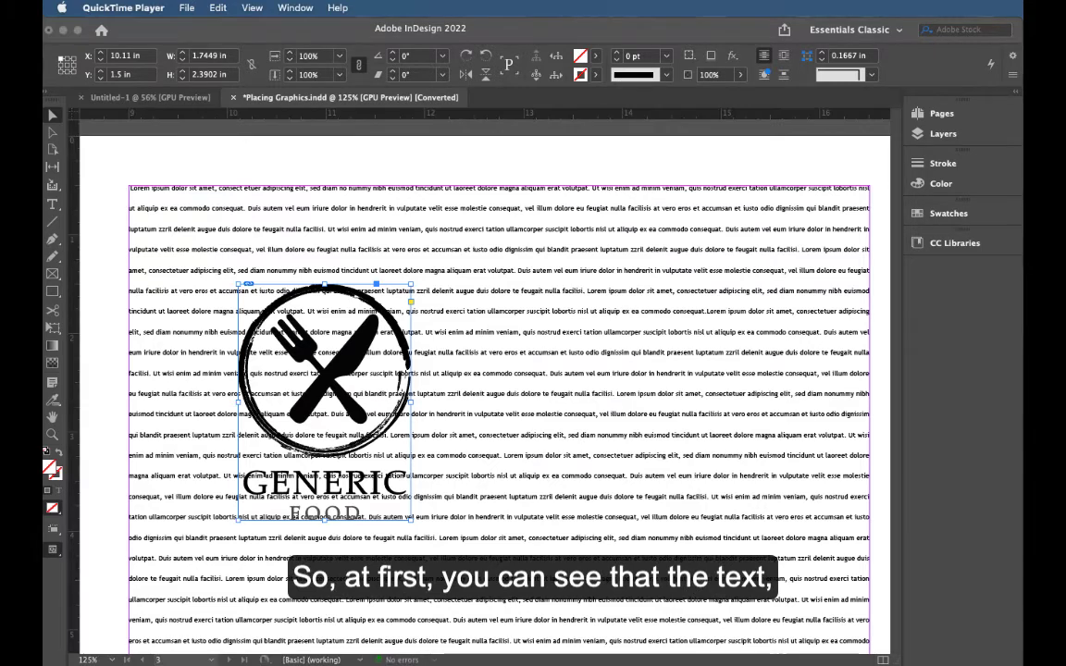
click(323, 403)
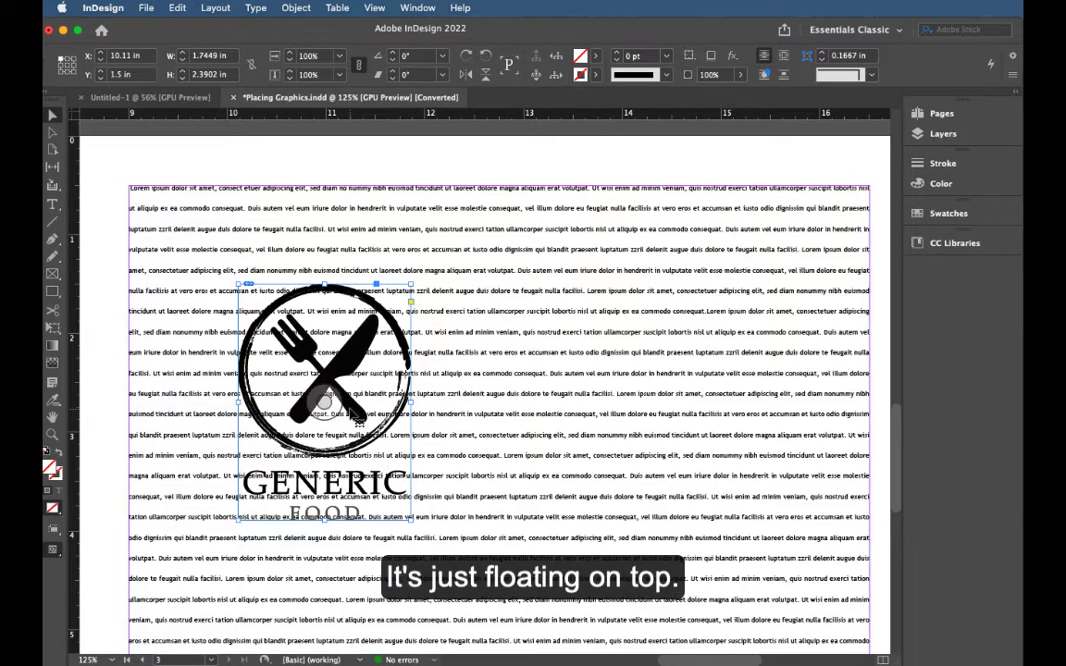
drag(354, 411, 303, 375)
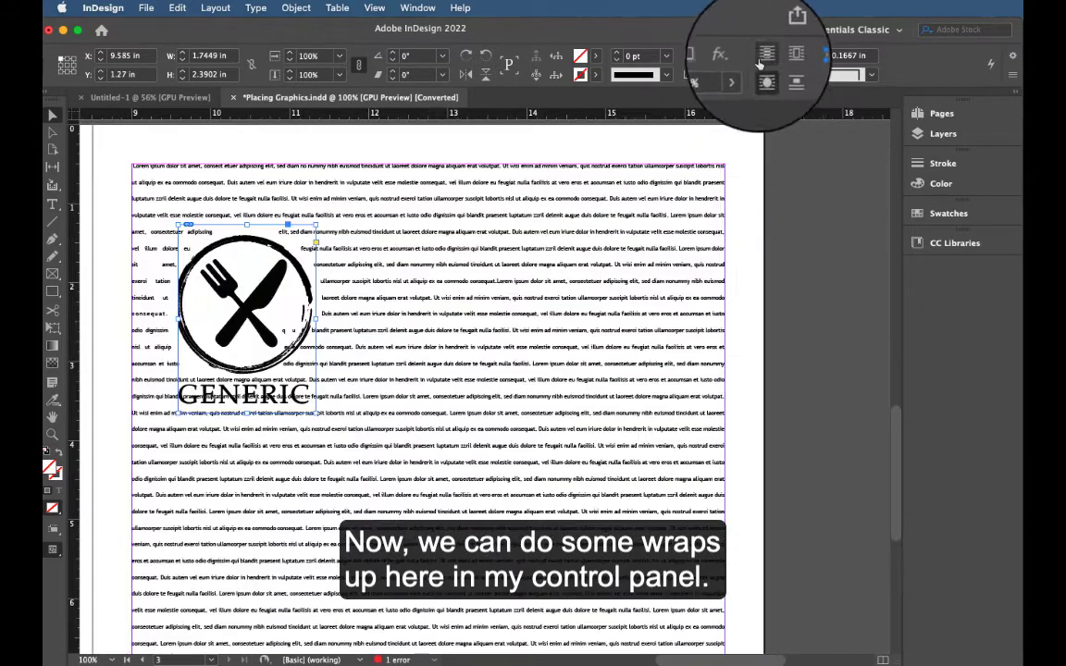
Step: Open the Text Wrap settings and wrap the body text around the logo's bounding box
click(764, 59)
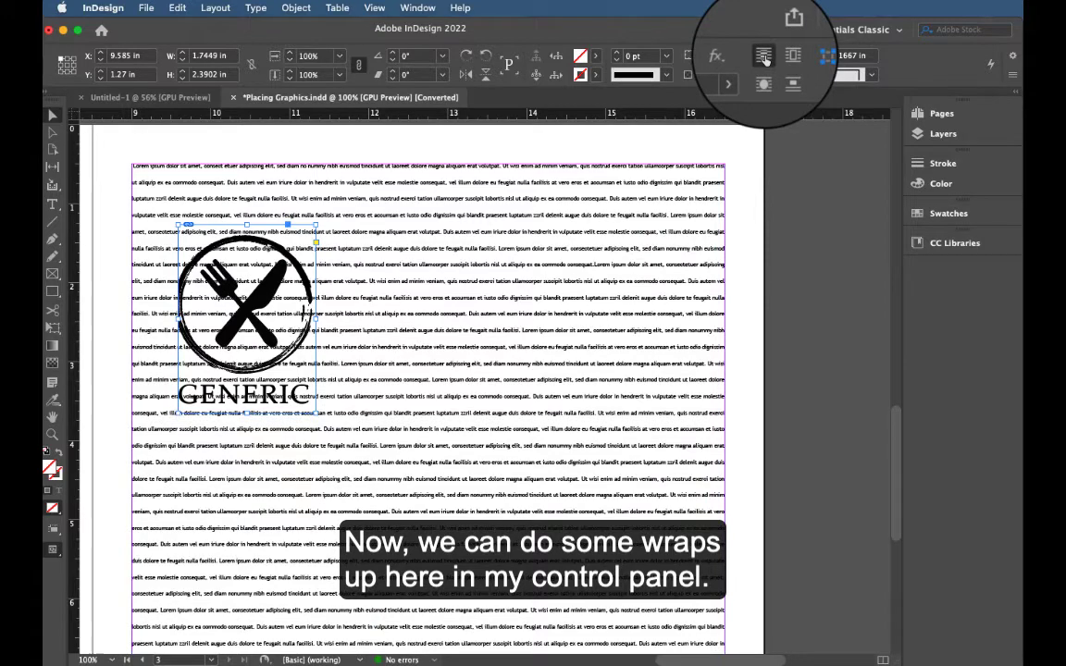
click(783, 57)
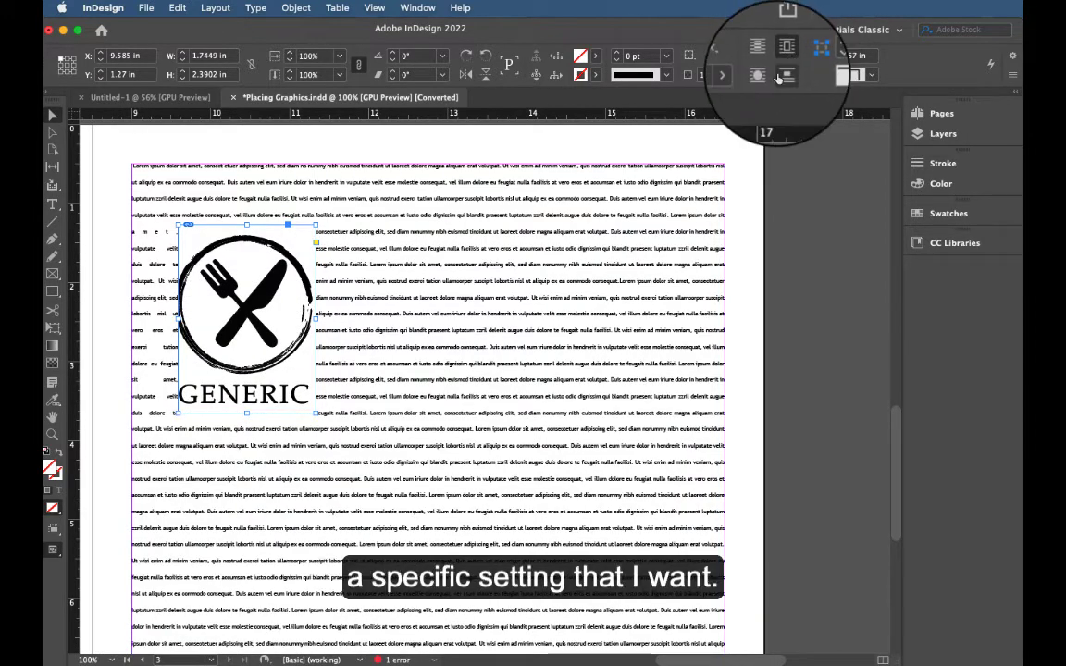
click(410, 8)
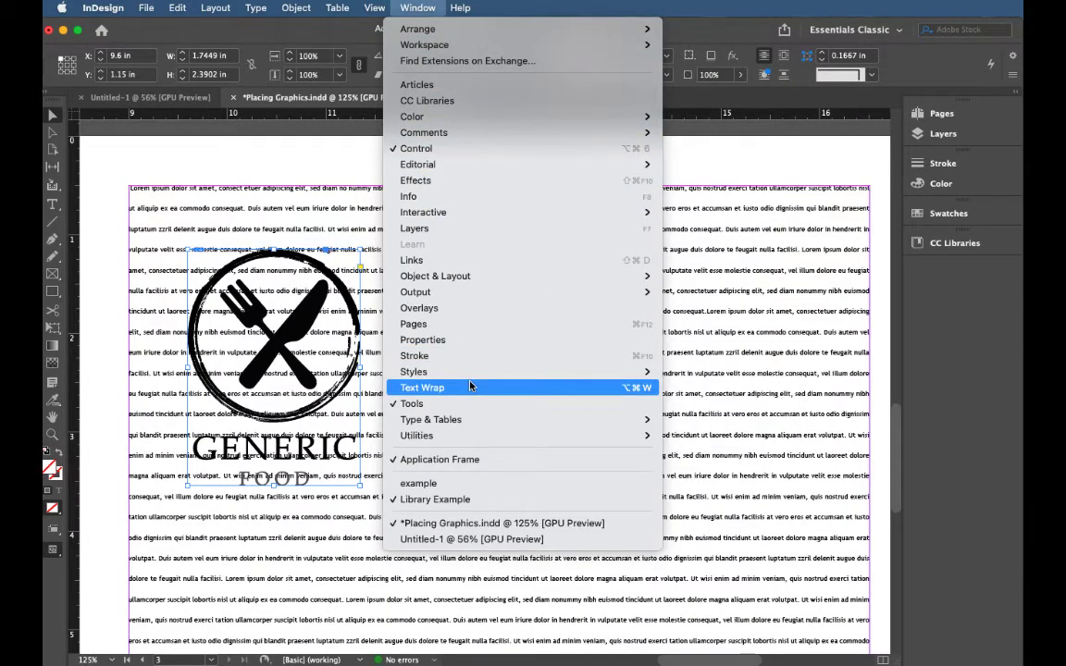
click(475, 389)
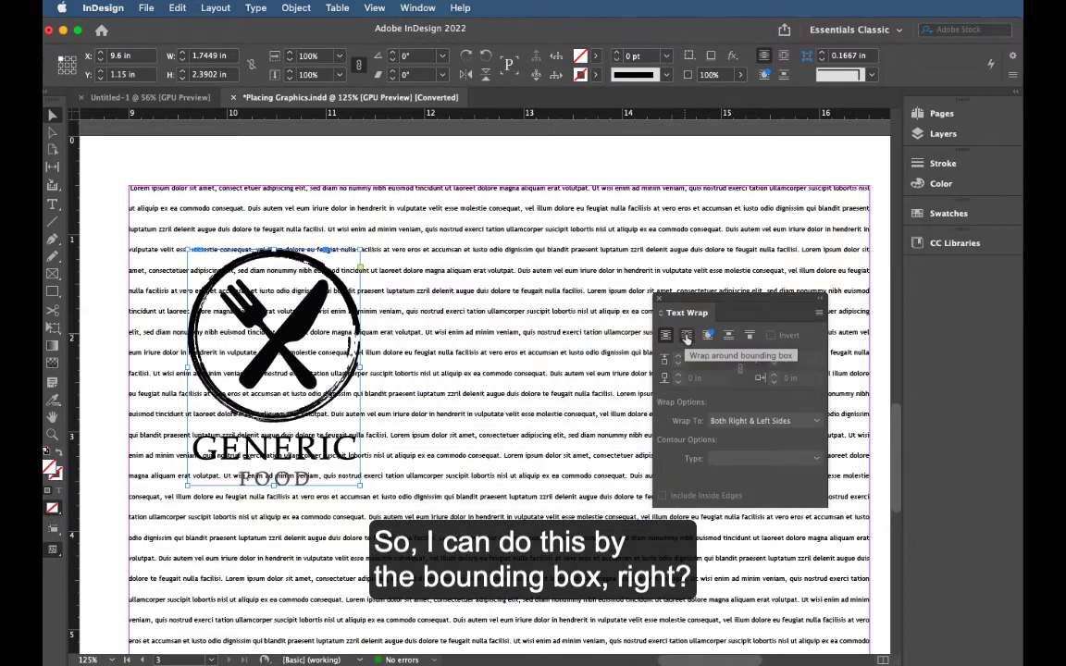
click(686, 339)
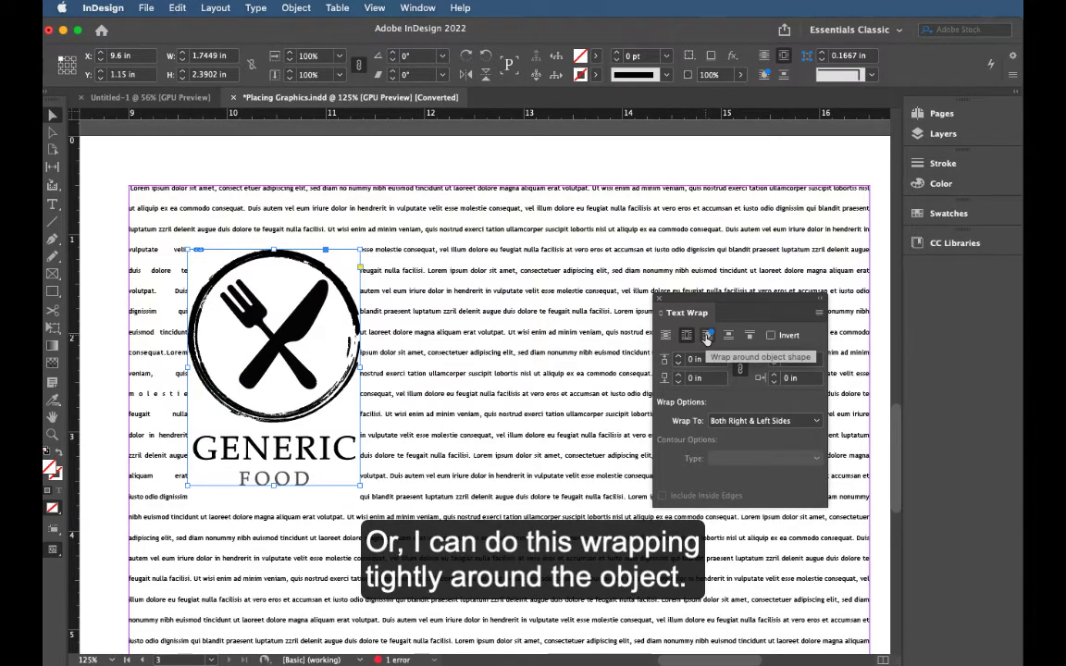
Step: Wrap the text around the logo's object shape with the Select Subject contour type and a 0.125 in offset
click(707, 337)
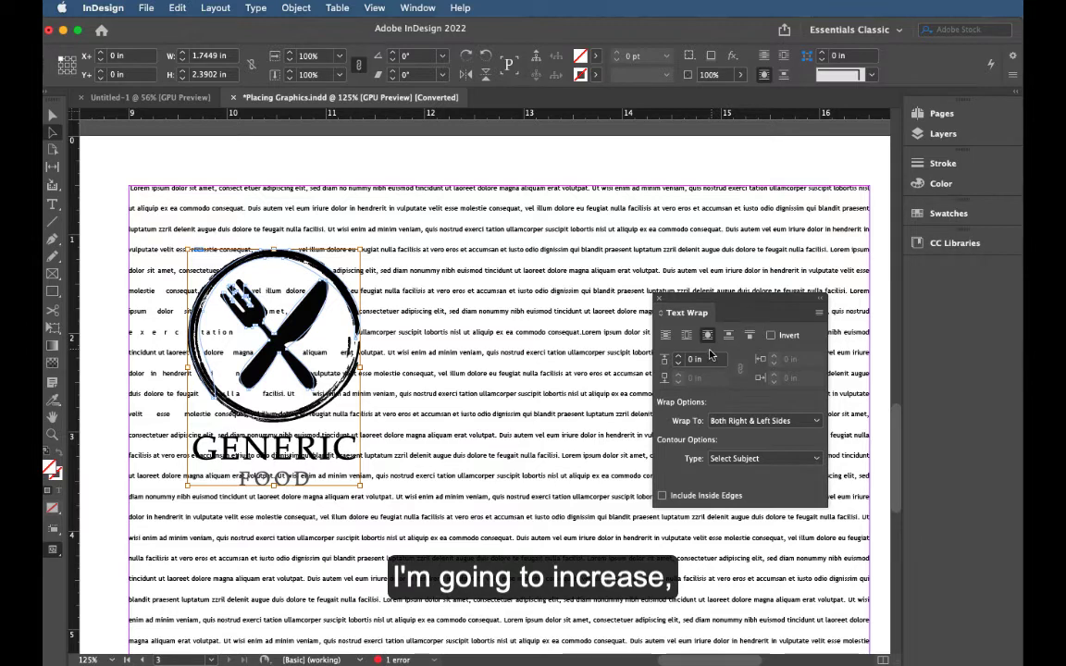
click(678, 359)
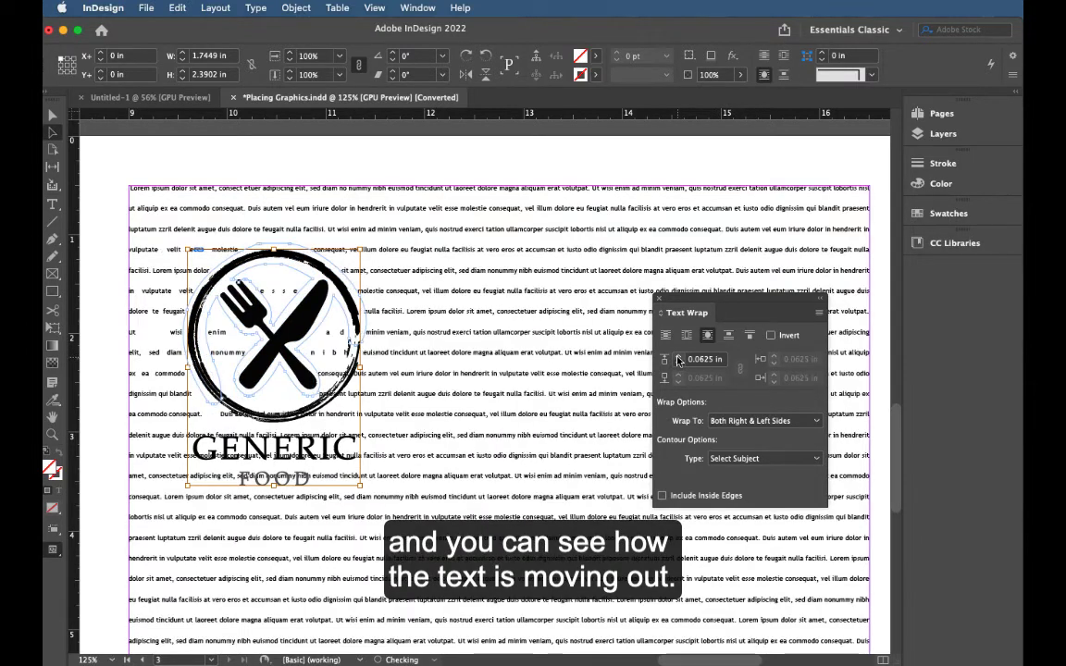
click(678, 359)
click(678, 359)
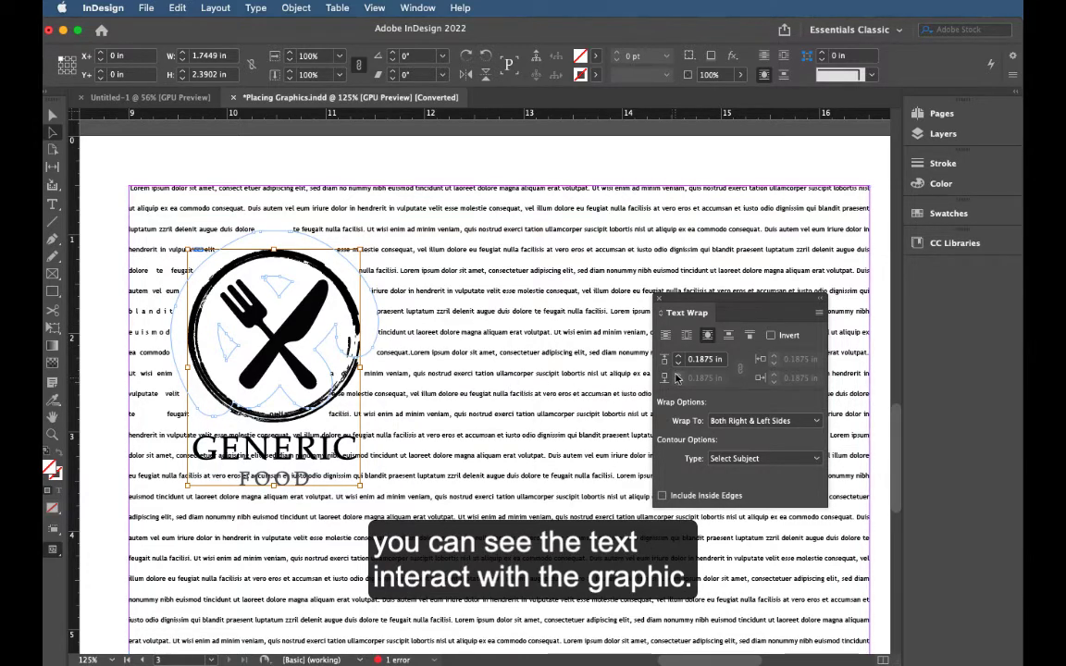
click(678, 364)
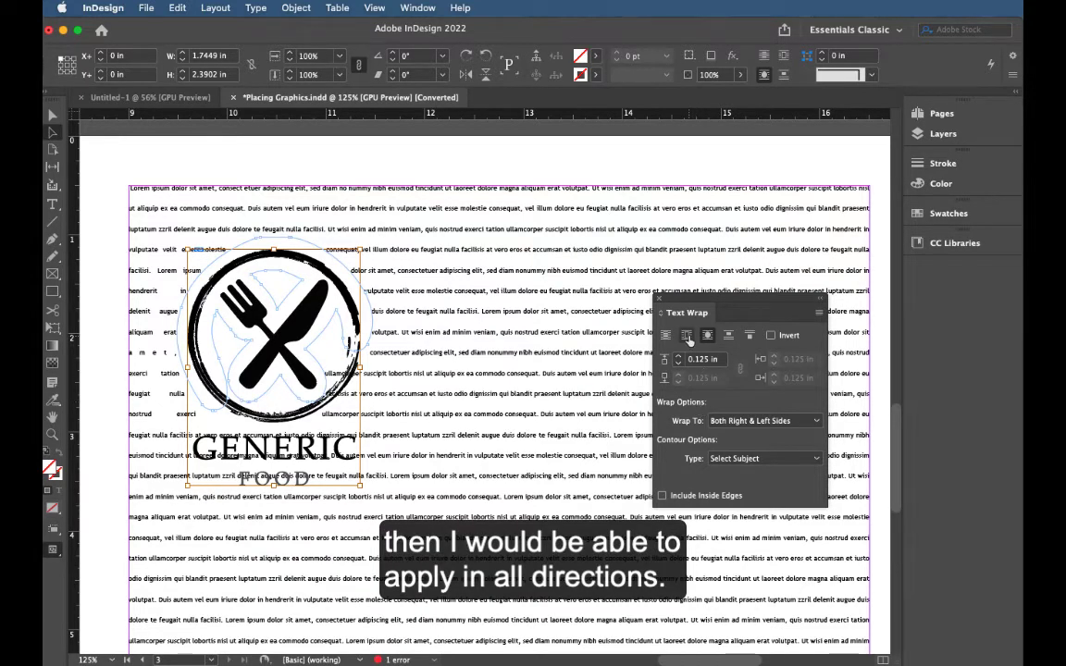
Step: Compare the bounding-box wrap on the logo, return to the object-shape wrap, and deselect everything
click(686, 337)
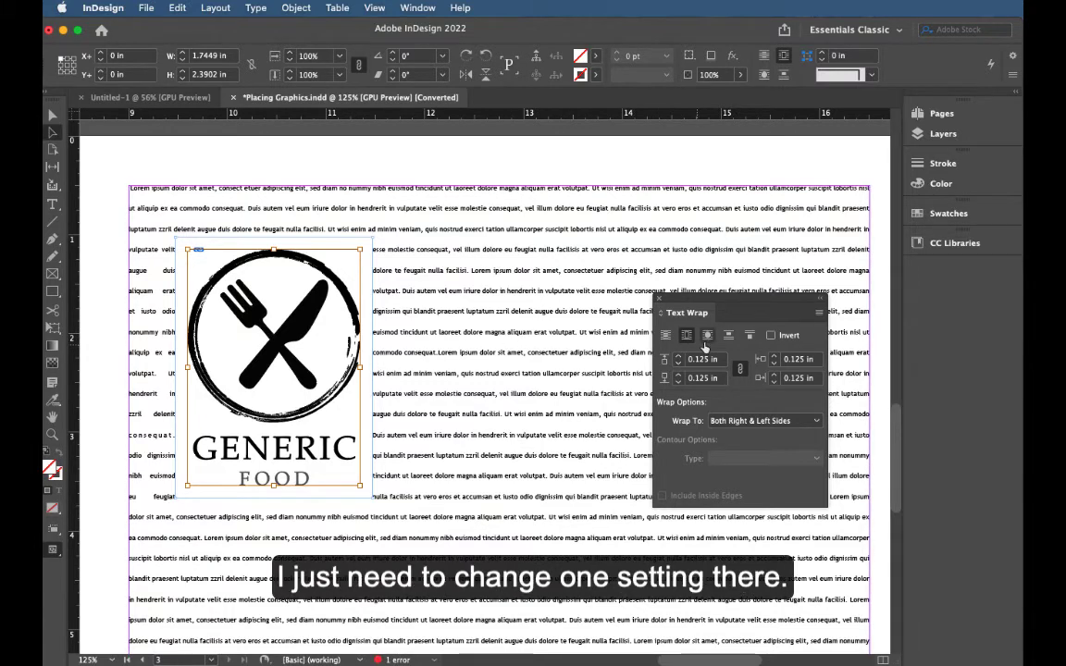
click(707, 337)
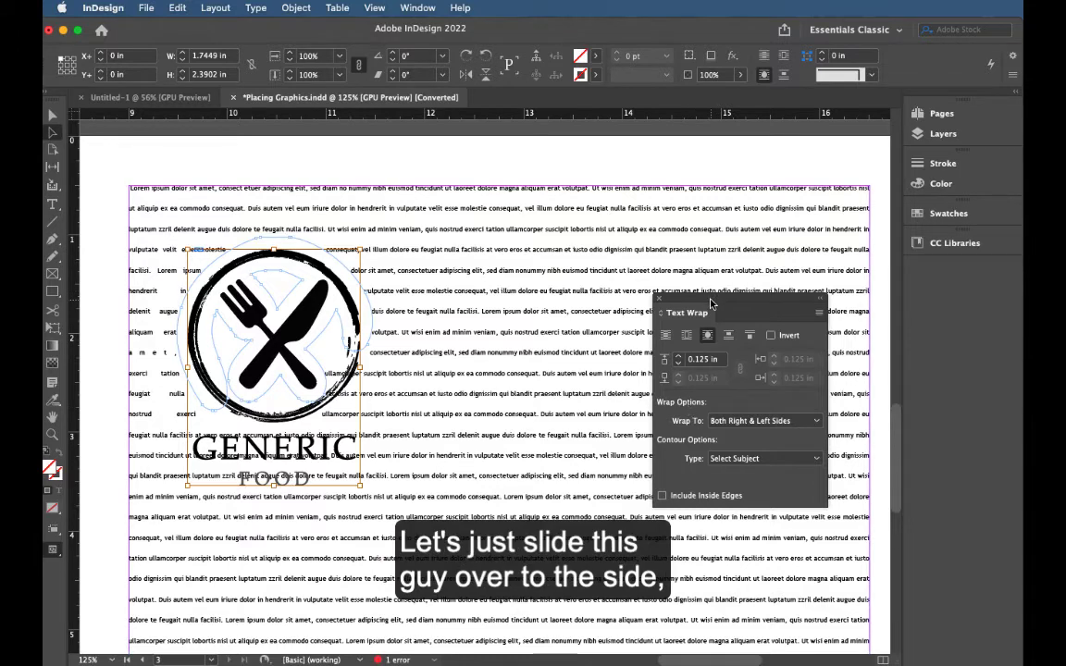
drag(711, 300, 864, 356)
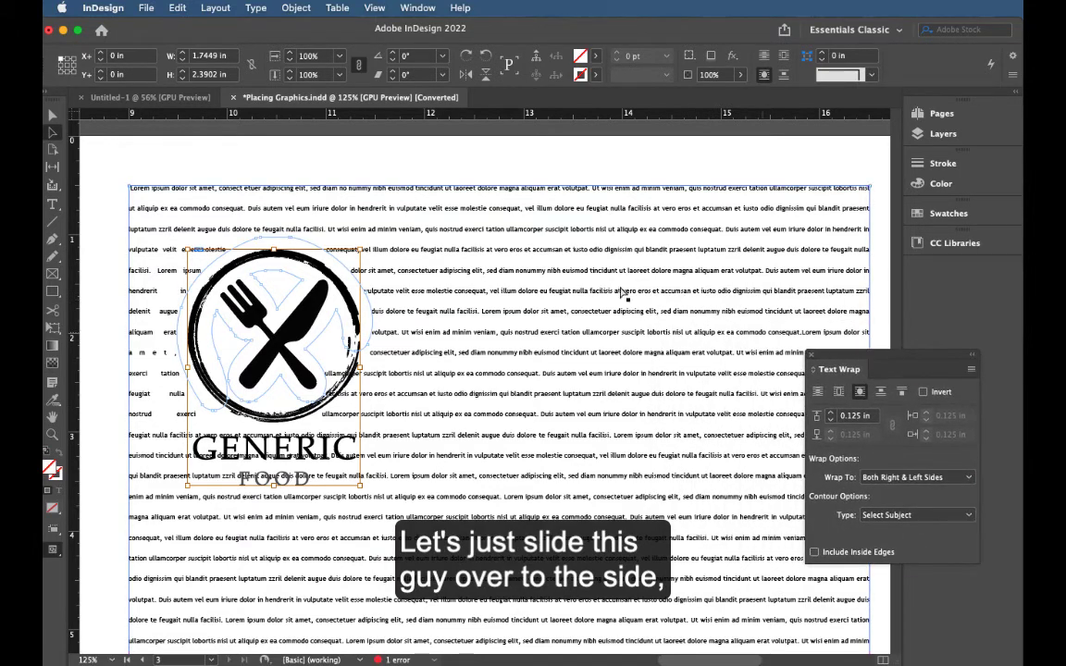
click(497, 257)
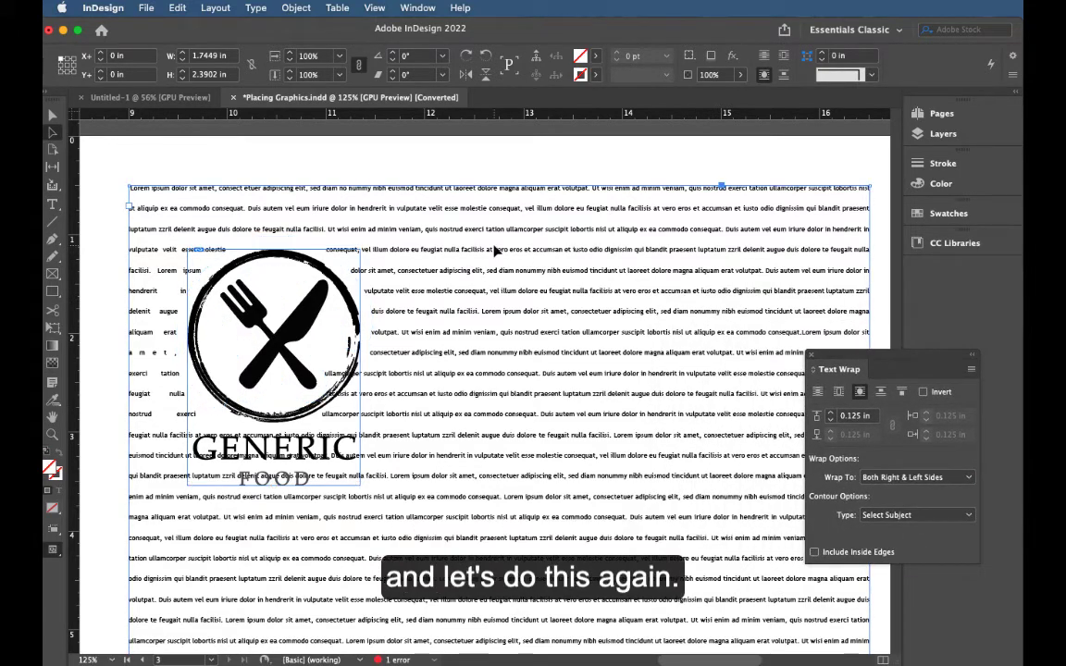
click(522, 176)
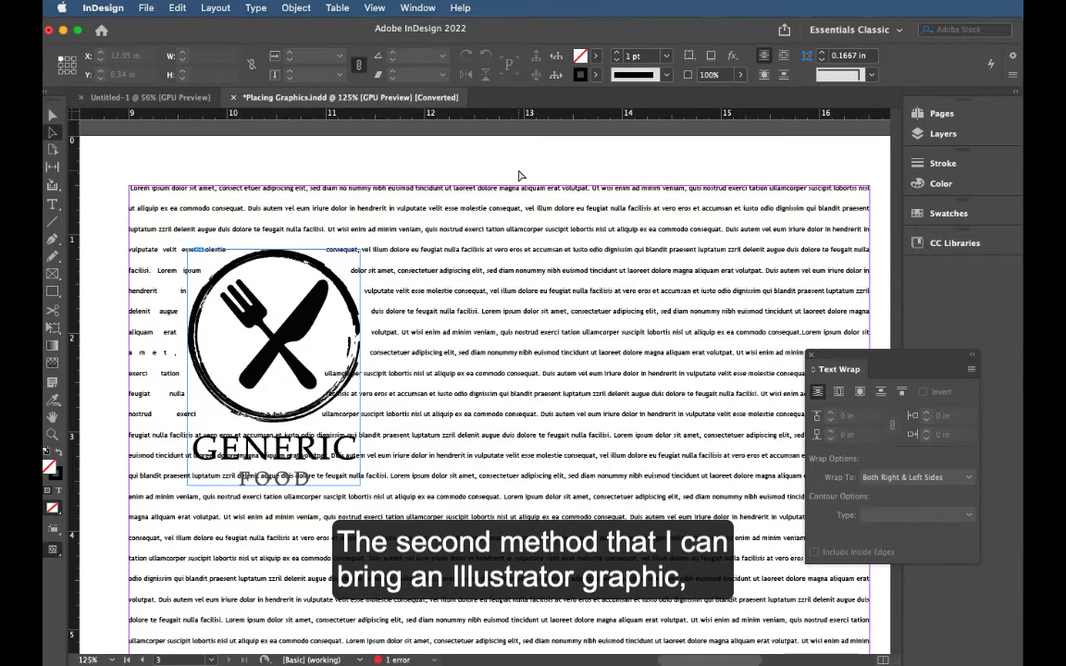
Step: Switch to Restaurant Logo.ai in Illustrator and widen and reposition the Layers panel so the full layer names can be read
key(super+Tab)
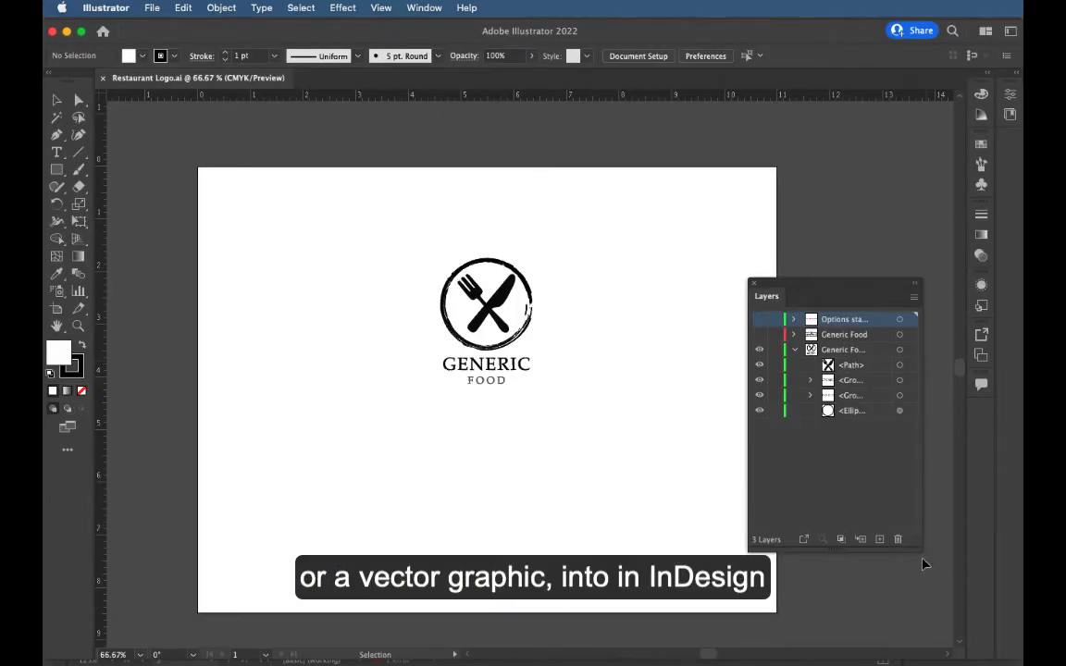
drag(920, 546, 952, 546)
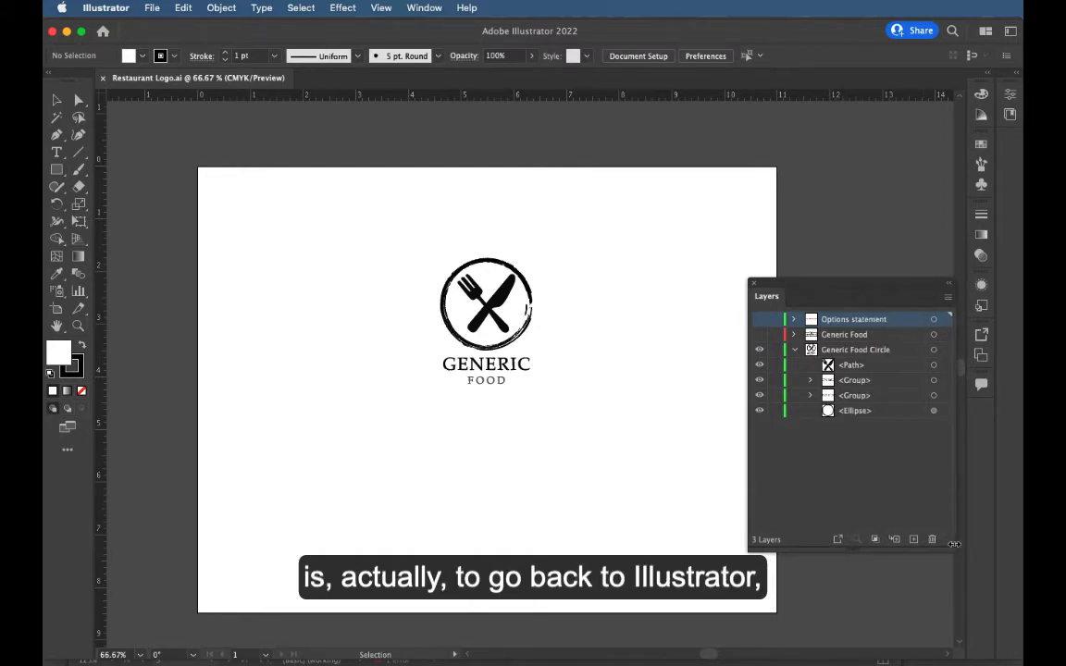
drag(902, 290, 873, 287)
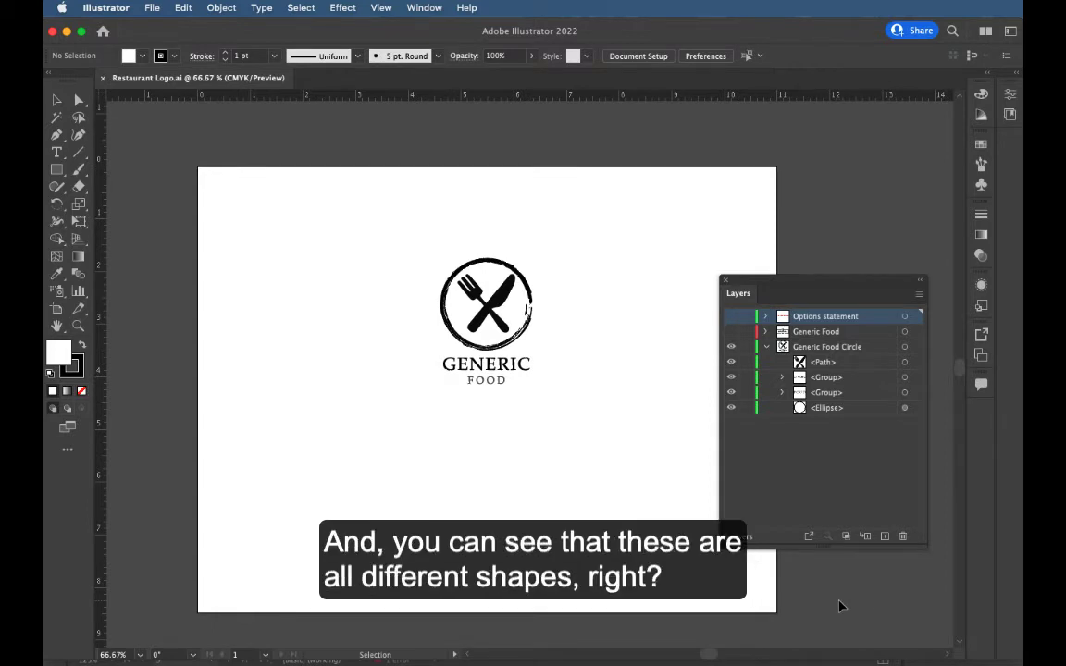
Step: Select the entire Generic Food circle logo, copy it, switch to InDesign, and paste it into Placing Graphics.indd
click(513, 295)
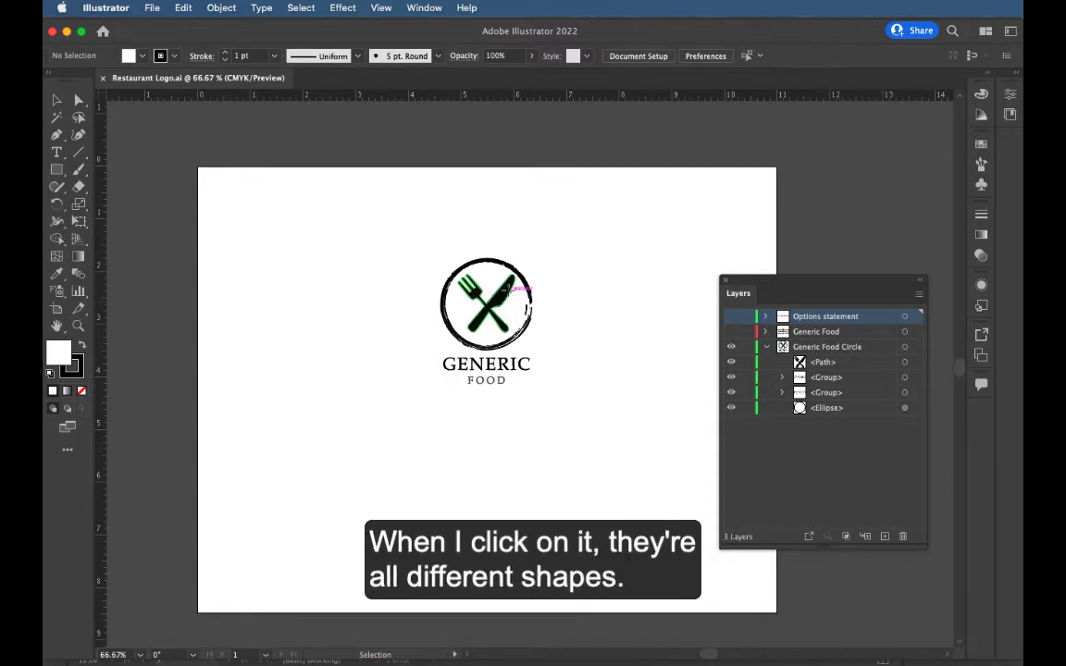
click(531, 310)
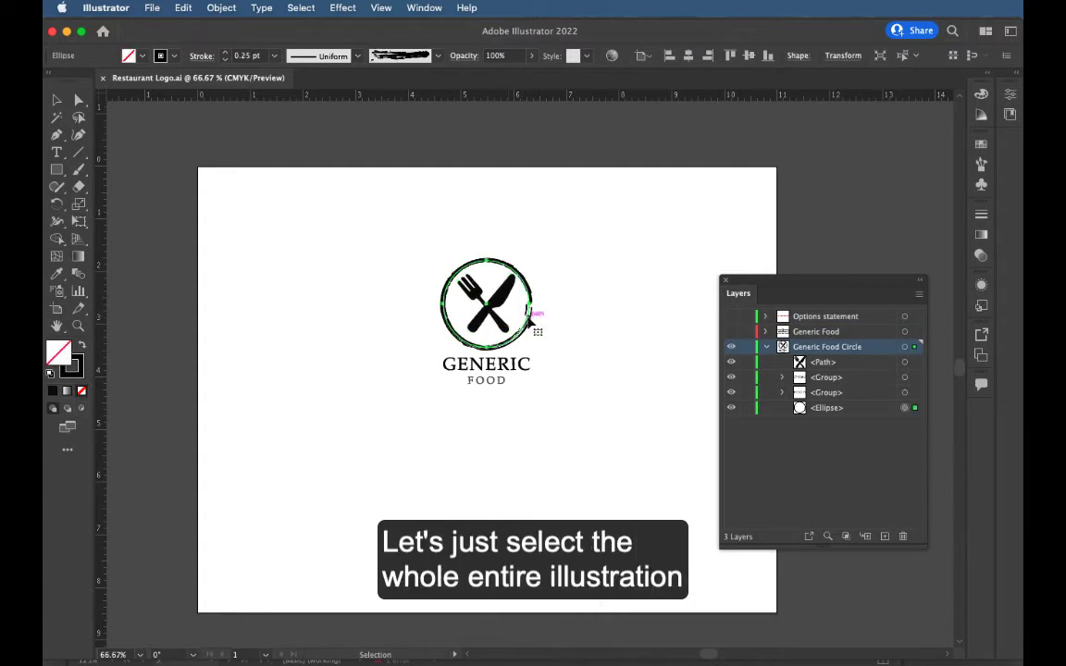
drag(400, 235, 565, 419)
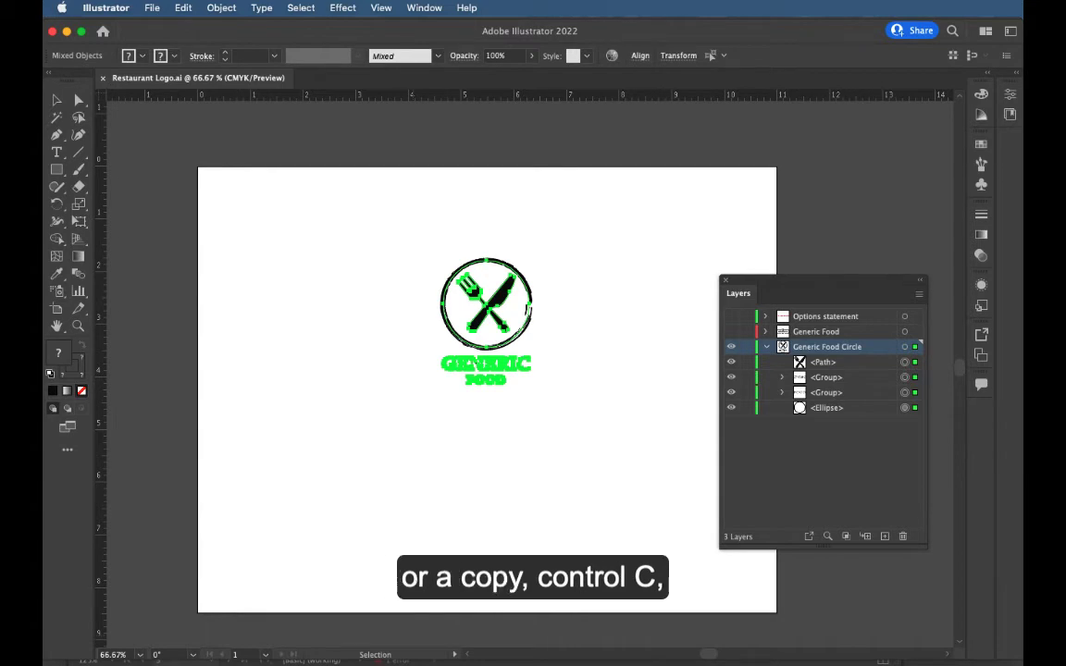
key(super+Tab)
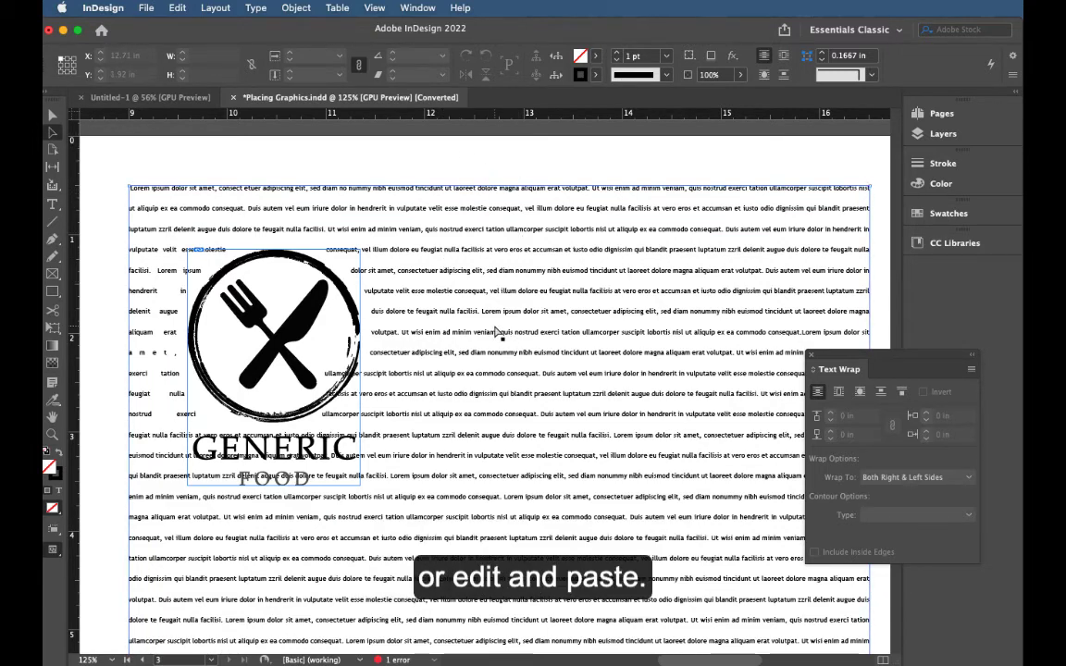
key(super+v)
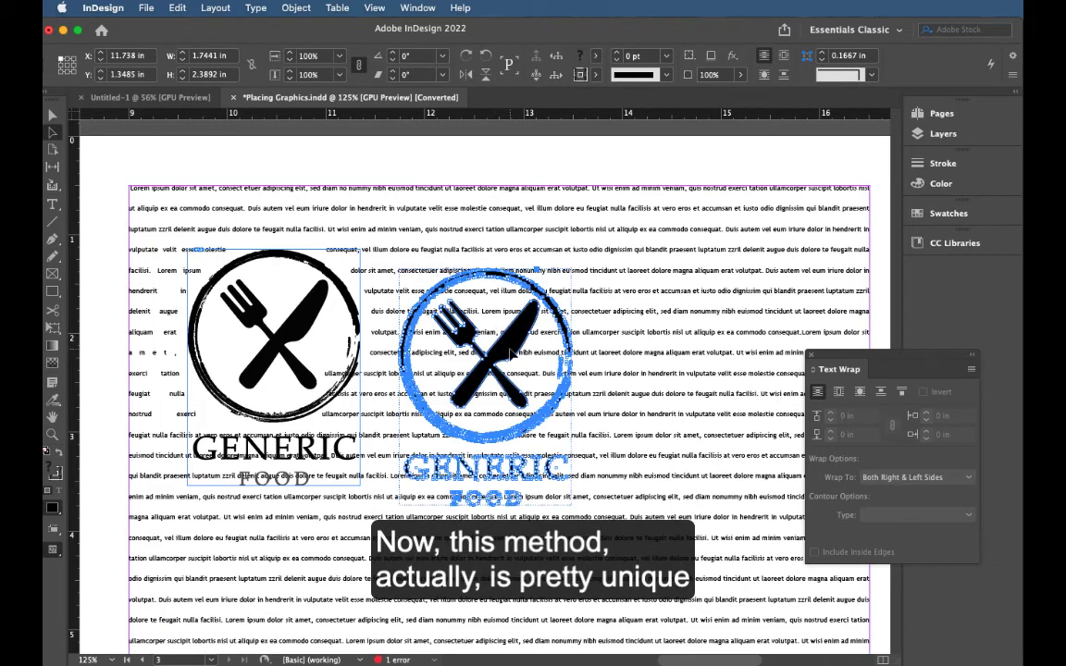
Step: Try moving the crossed fork and knife off-center in the pasted logo, and undo the move
drag(509, 355, 559, 348)
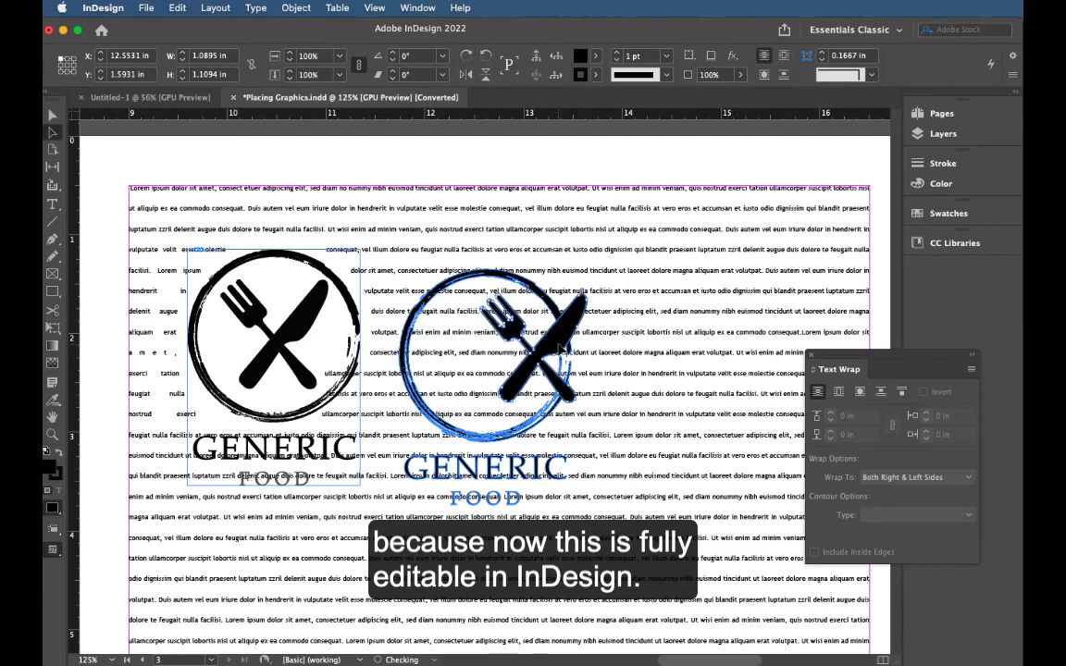
key(super+z)
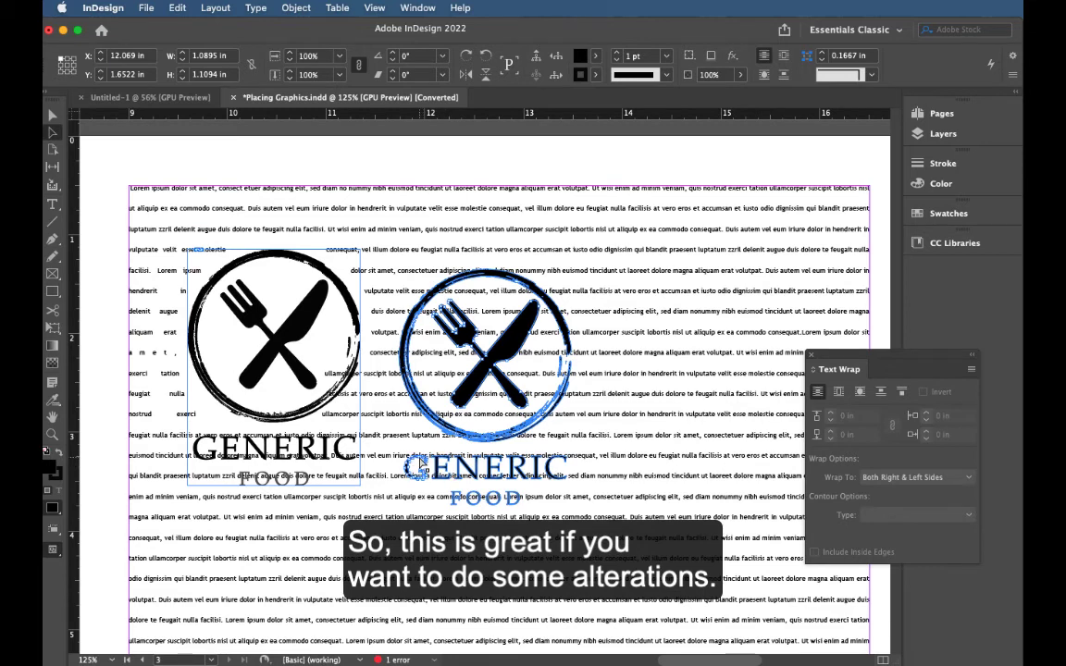
Step: Select the crossed fork and knife in the pasted logo and fill the shape with dark red, setting R to 129
key(super+equal)
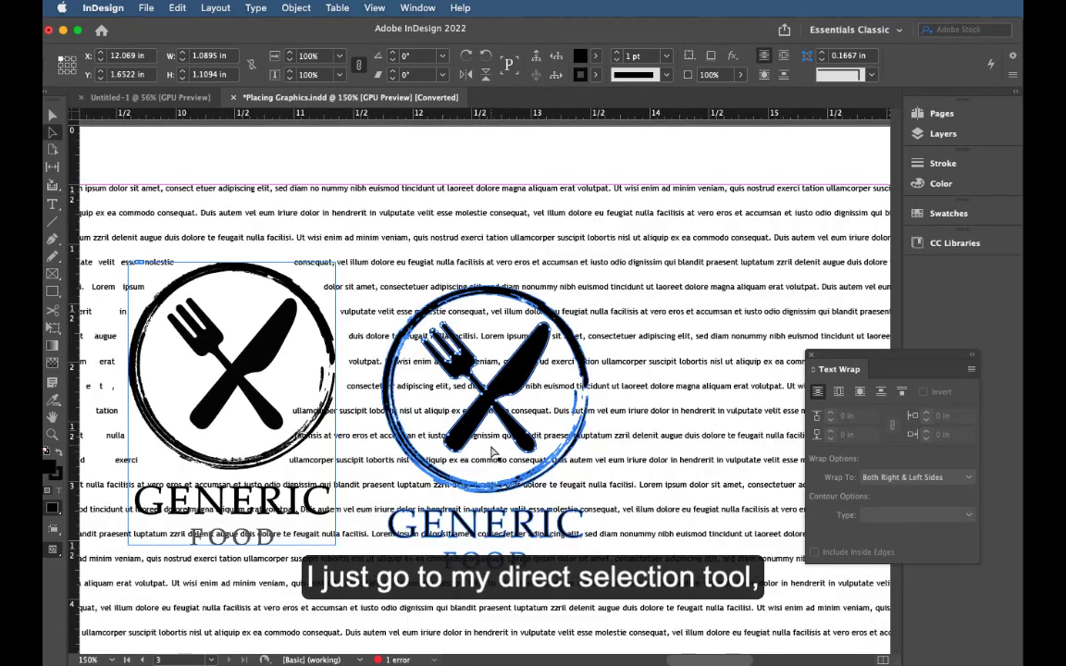
key(super+equal)
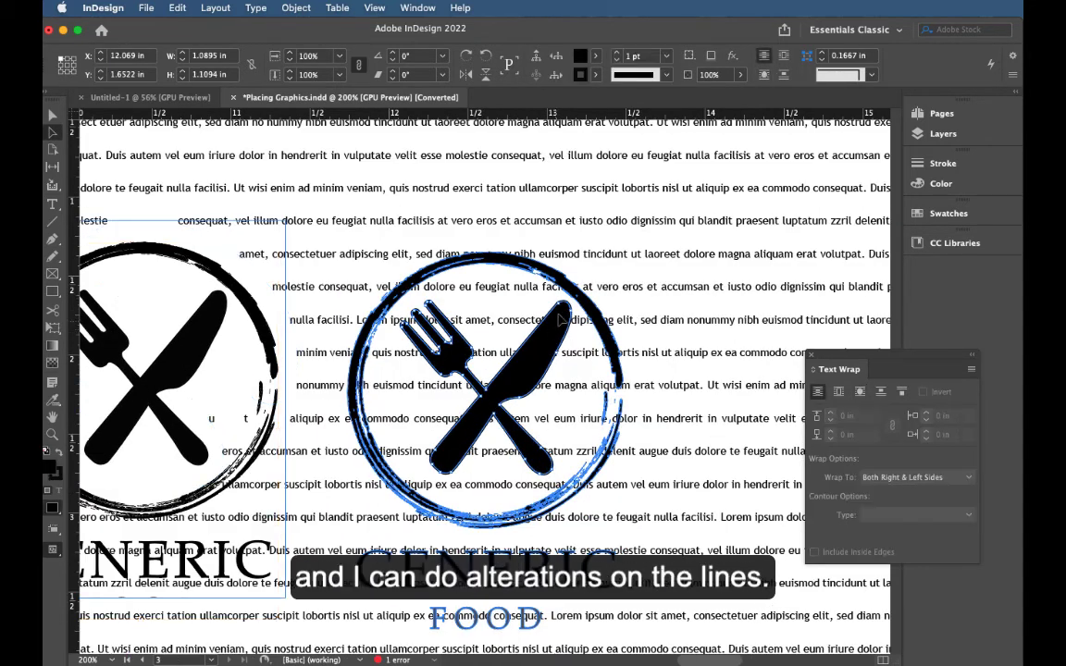
click(566, 317)
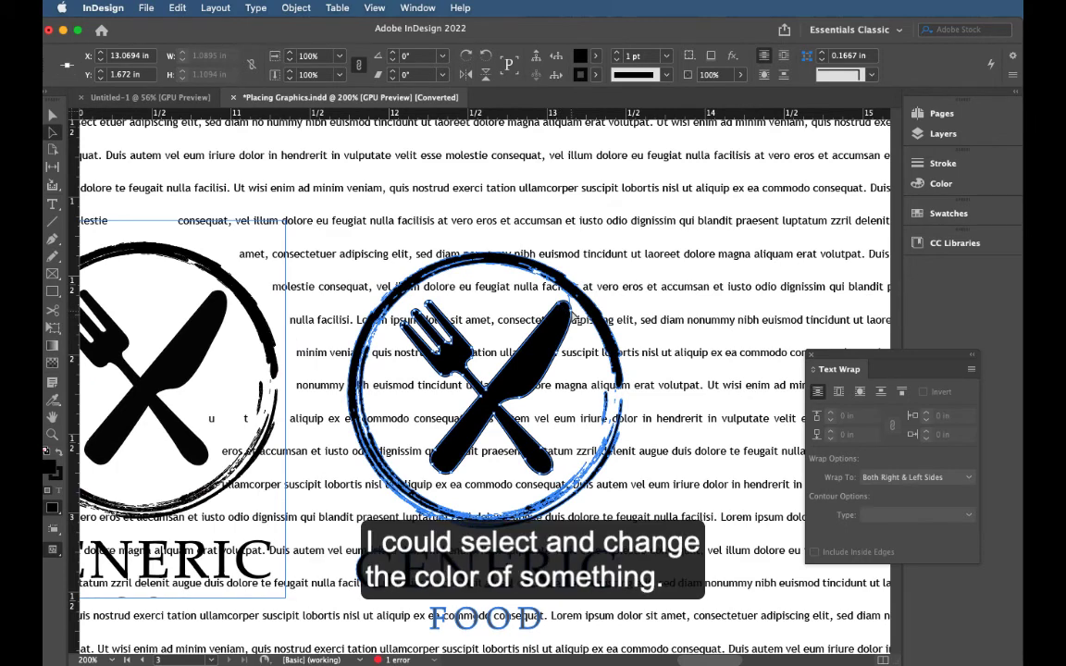
click(556, 357)
drag(556, 357, 553, 359)
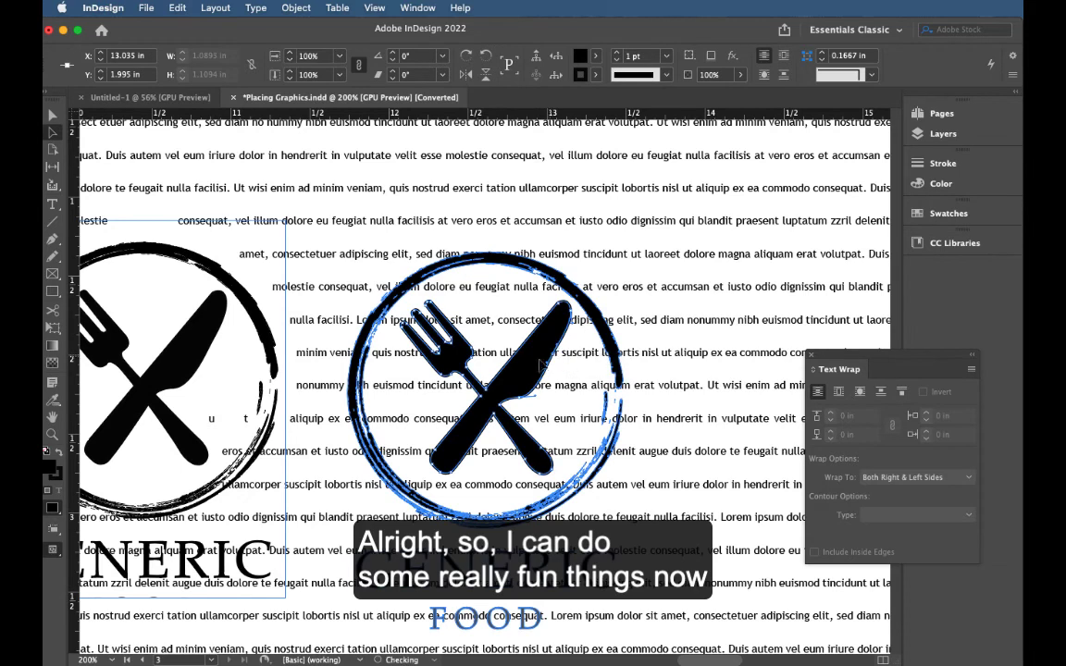
click(941, 183)
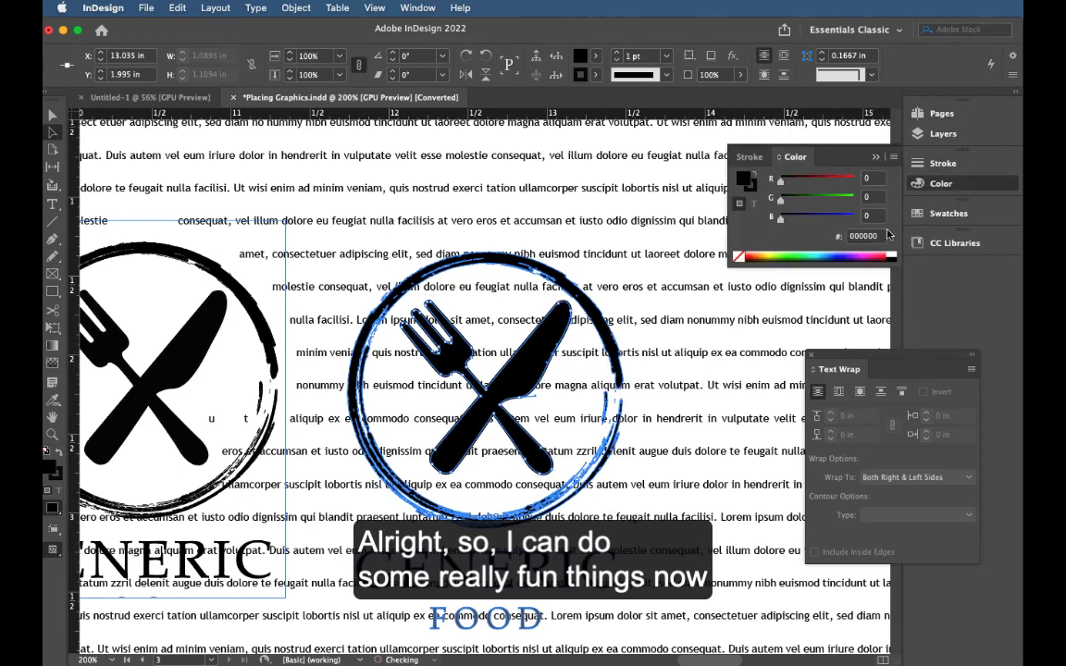
click(817, 178)
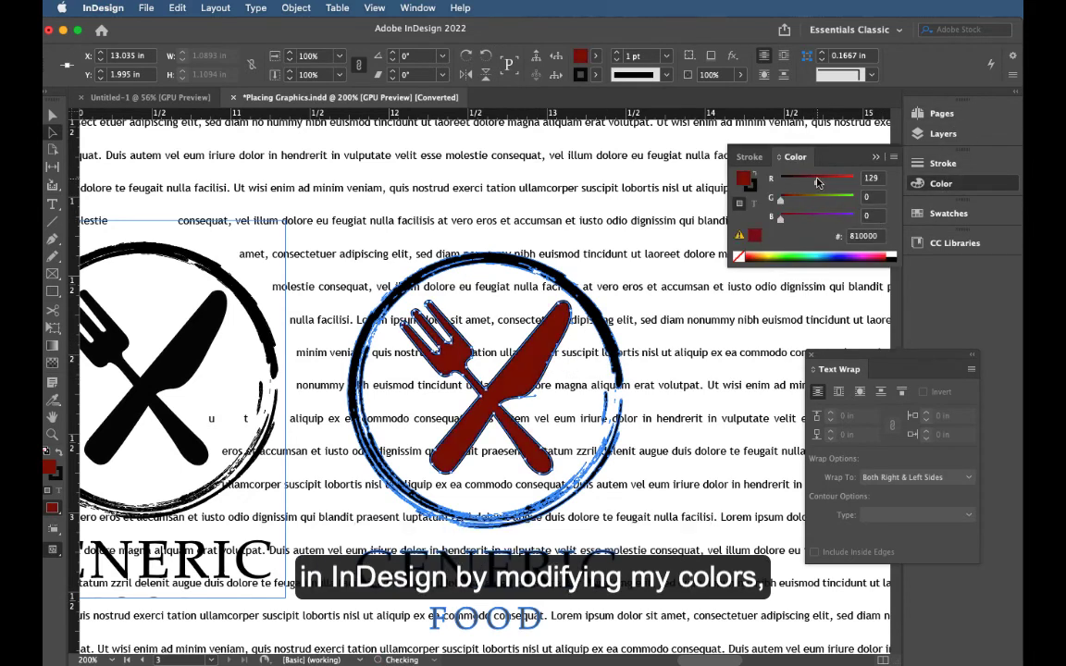
Step: Recolor the pasted logo's circle dark navy, and move the linked logo down to about X 9.585 in, Y 1.27 in
click(672, 343)
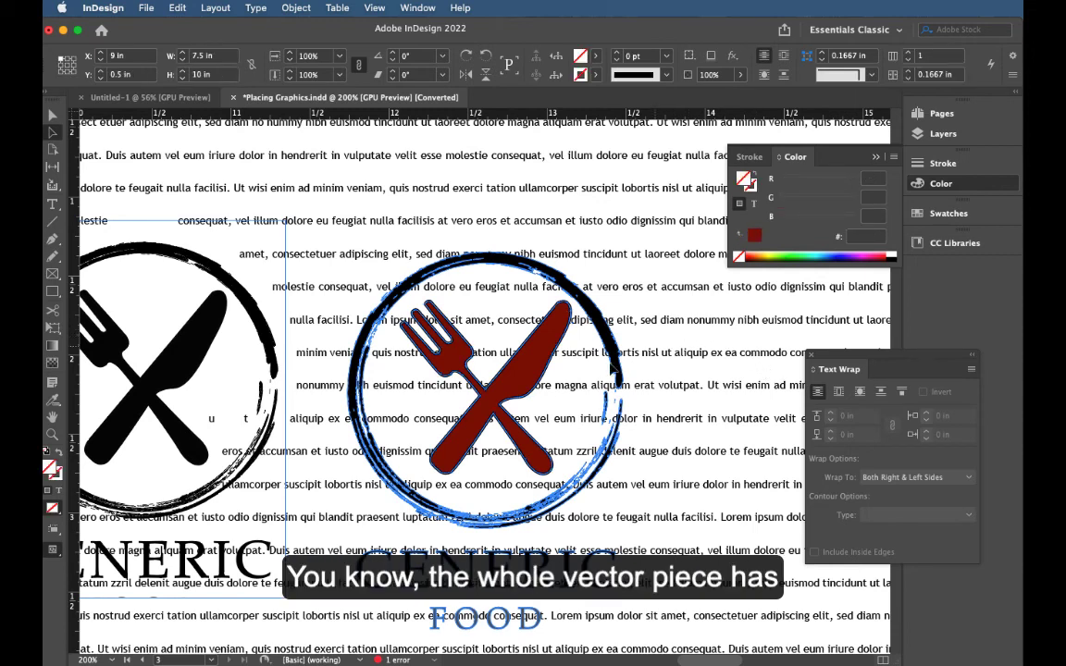
click(539, 374)
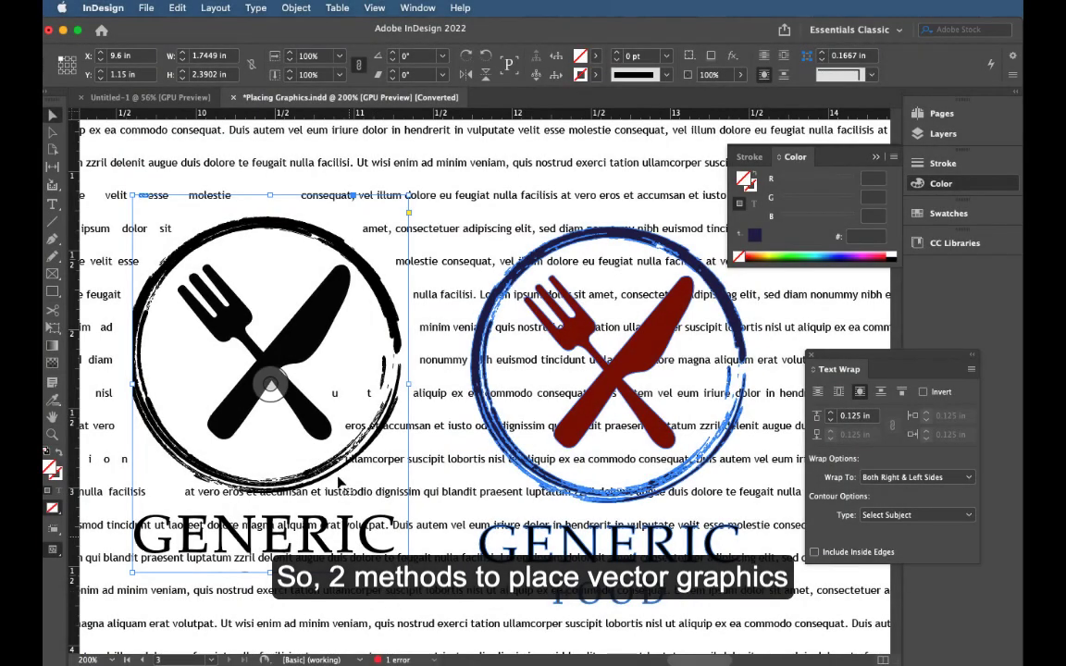
drag(309, 431, 323, 485)
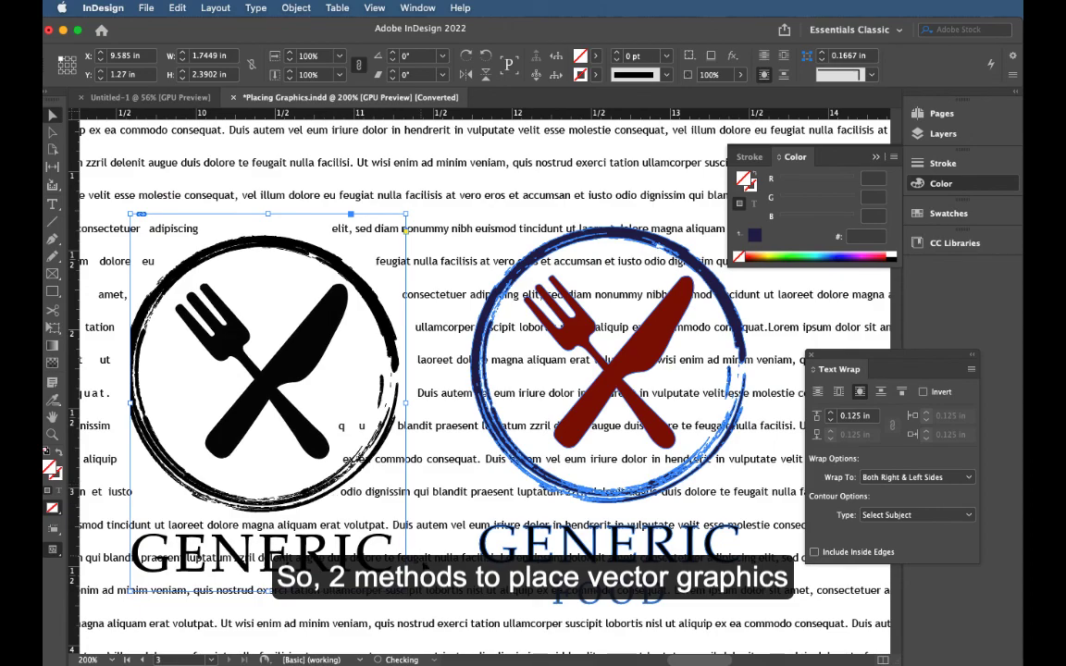
click(440, 607)
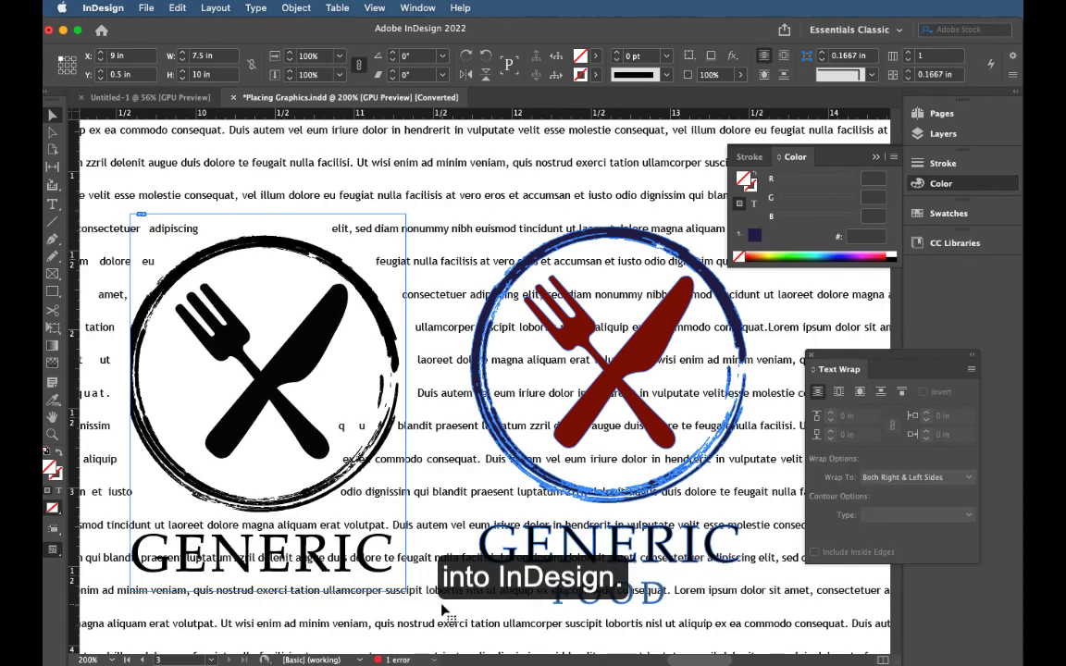